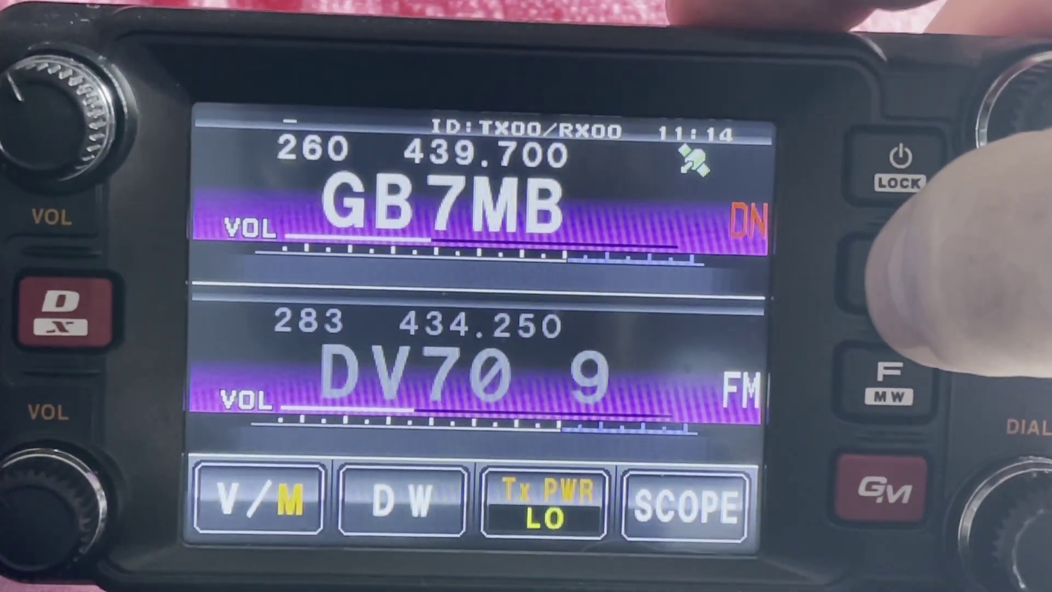
Step: Open the FTM-400 SETUP MENU and choose a tile from it
{"action": "left_click", "coordinate": [893, 271]}
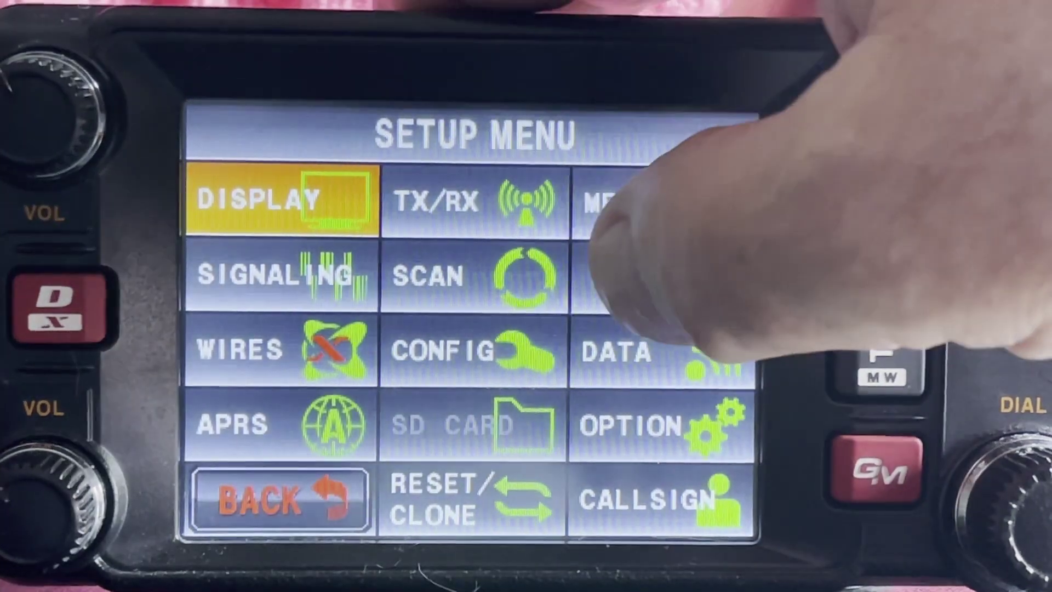
{"action": "left_click", "coordinate": [625, 274]}
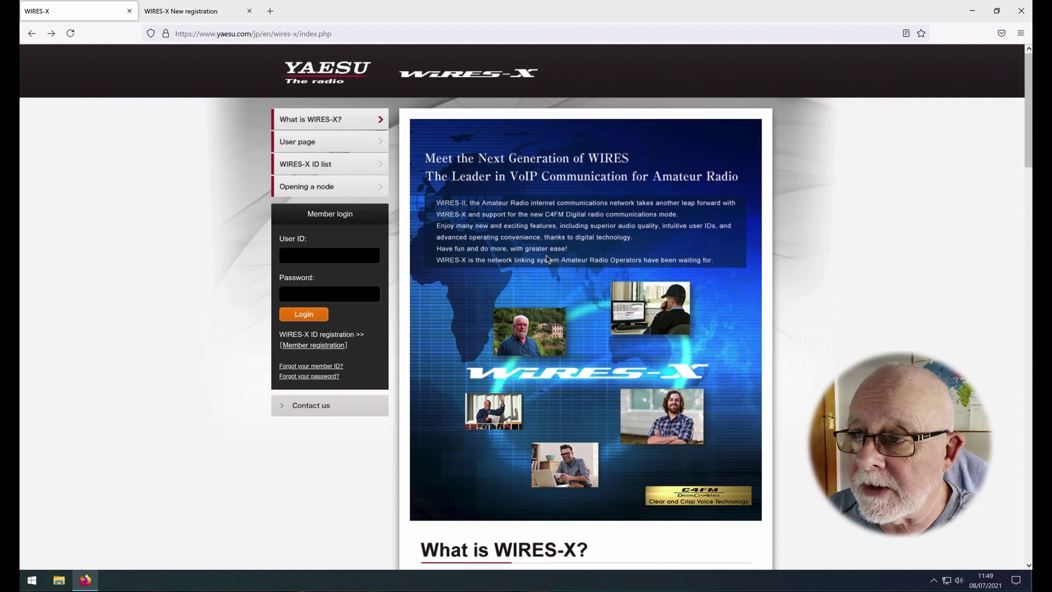
{"action": "scroll", "coordinate": [718, 230], "scroll_direction": "down", "scroll_amount": 10}
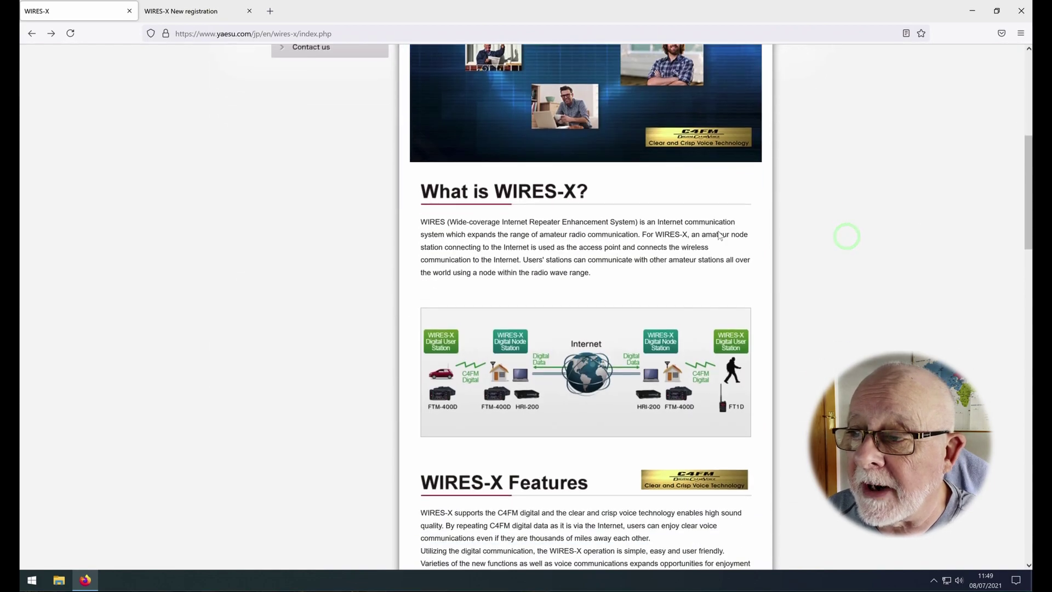
{"action": "scroll", "coordinate": [719, 236], "scroll_direction": "down", "scroll_amount": 9}
{"action": "scroll", "coordinate": [720, 236], "scroll_direction": "up", "scroll_amount": 8}
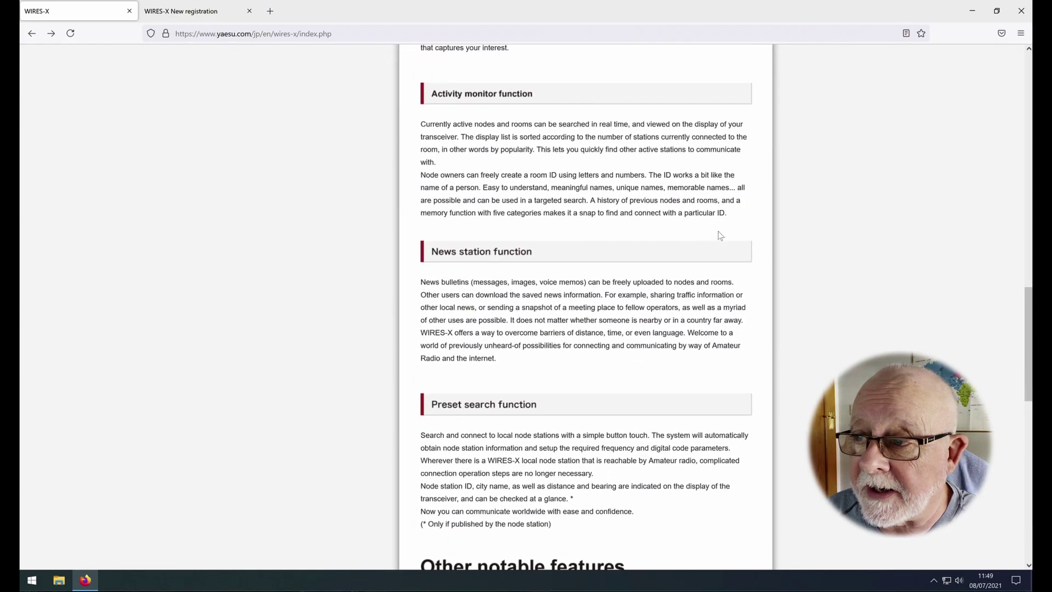
{"action": "scroll", "coordinate": [719, 235], "scroll_direction": "up", "scroll_amount": 12}
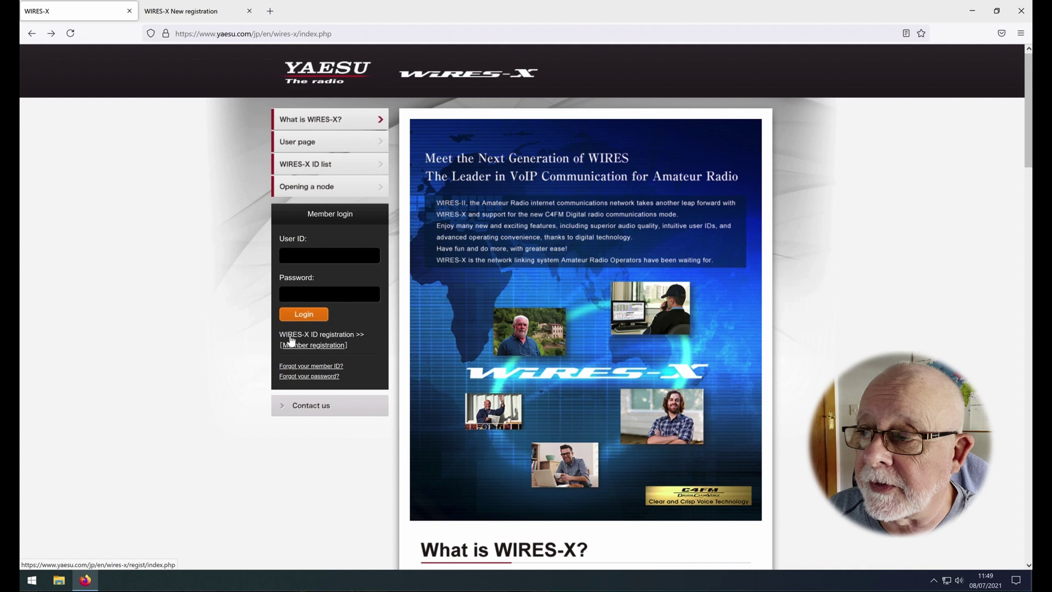
Step: Start member registration and tick I agree on the WIRES-X New registration licence agreement
{"action": "left_click", "coordinate": [338, 341]}
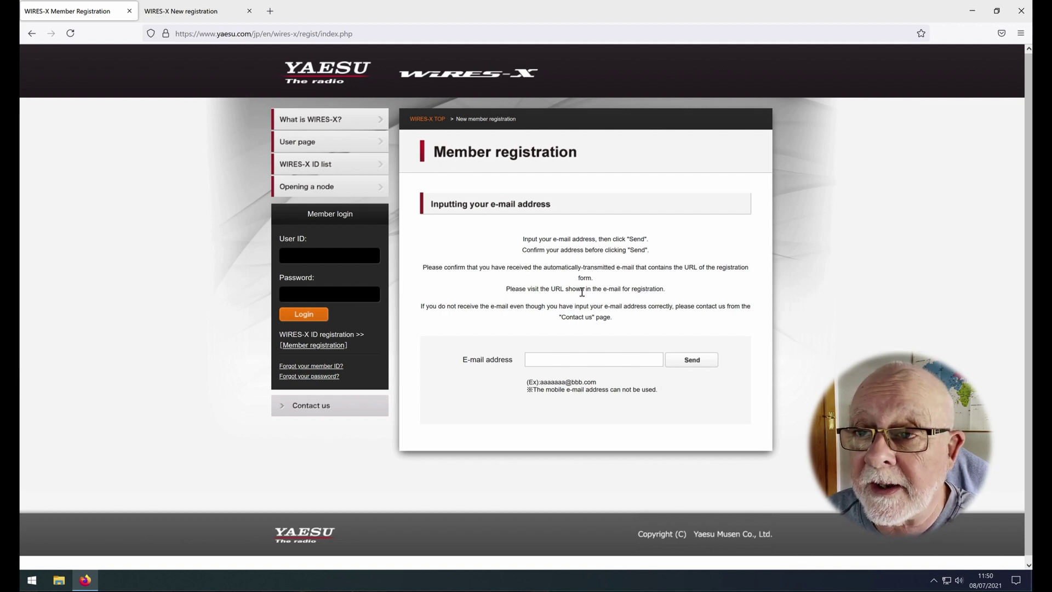
{"action": "left_click", "coordinate": [194, 11]}
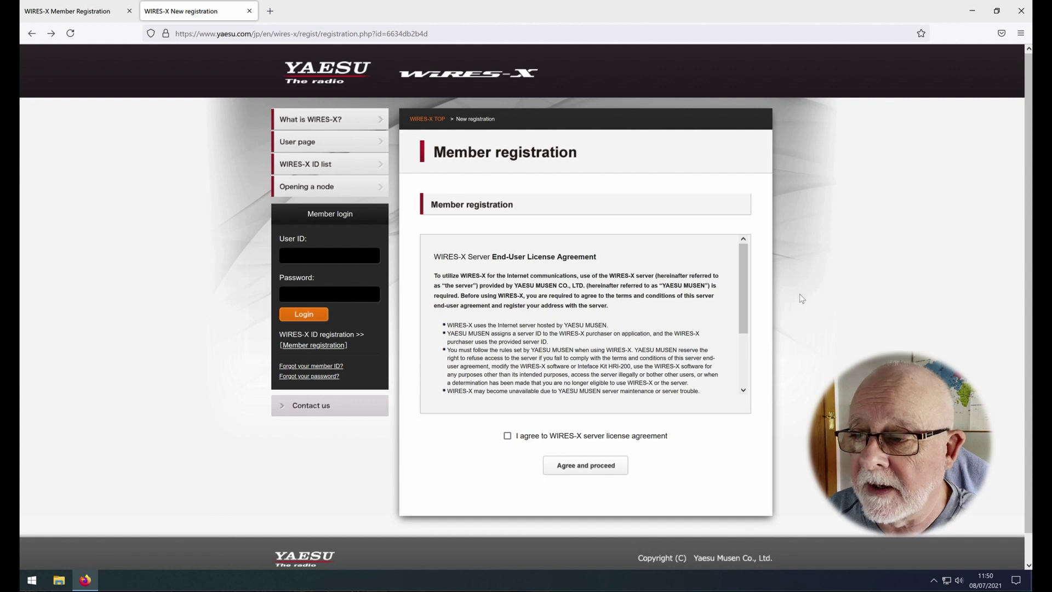
{"action": "left_click", "coordinate": [507, 437]}
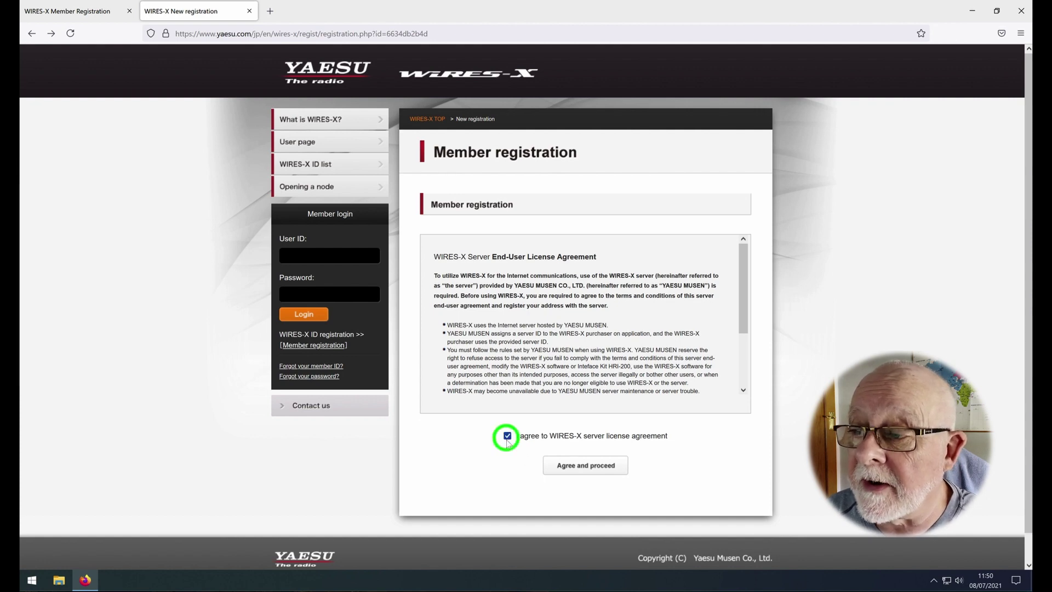
Step: Confirm the agreement and review the empty member registration form, then return to its top
{"action": "left_click", "coordinate": [595, 462]}
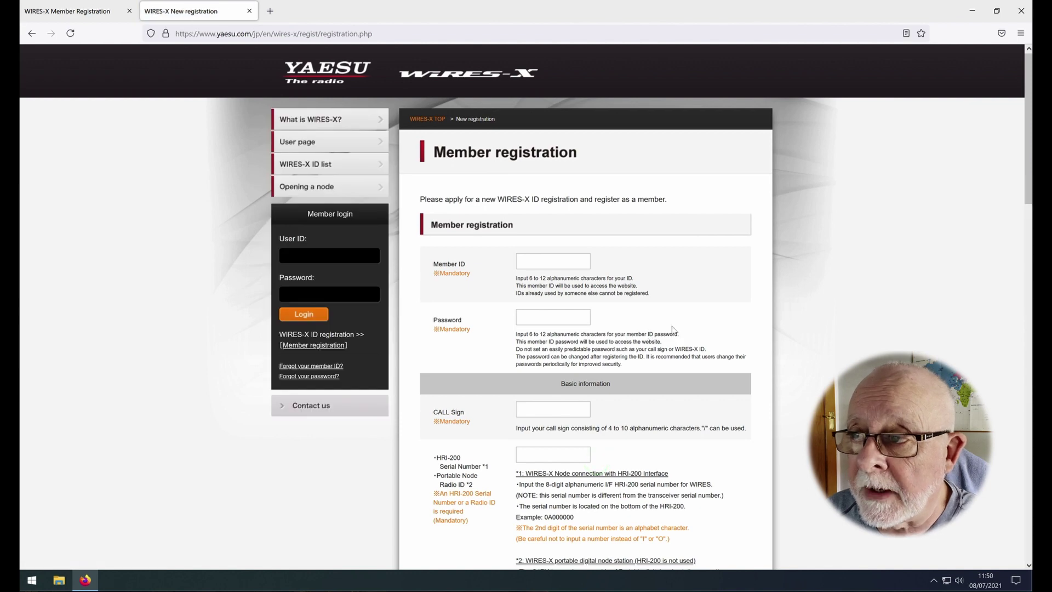
{"action": "scroll", "coordinate": [683, 328], "scroll_direction": "down", "scroll_amount": 15}
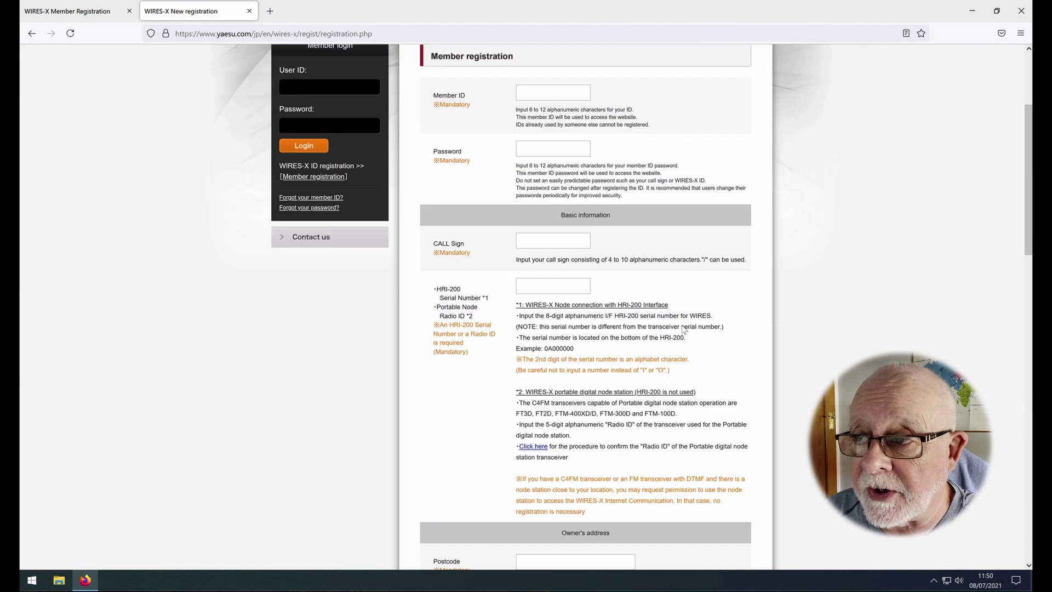
{"action": "scroll", "coordinate": [683, 328], "scroll_direction": "down", "scroll_amount": 5}
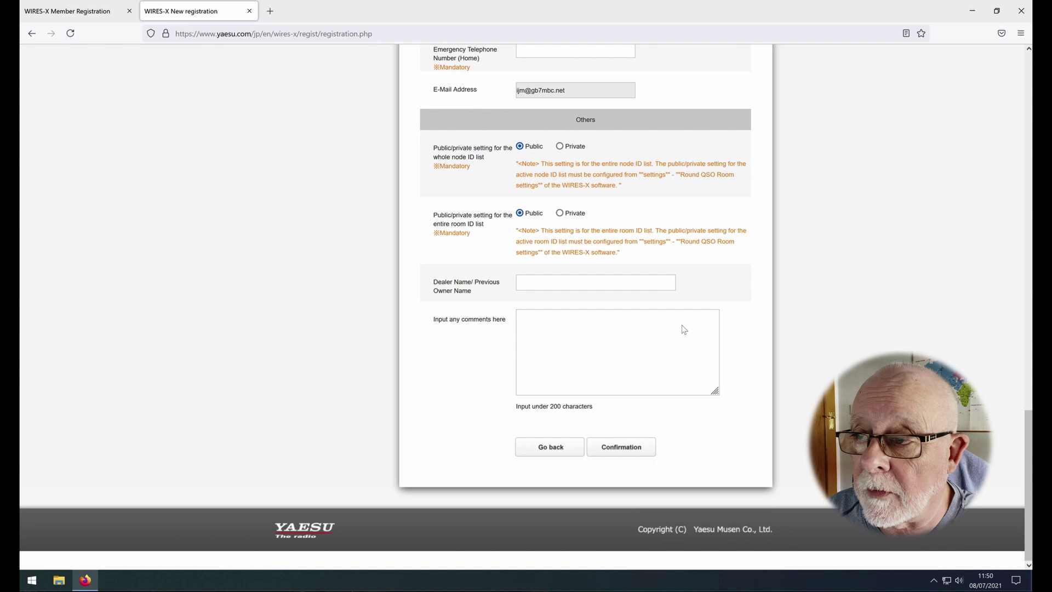
{"action": "scroll", "coordinate": [683, 328], "scroll_direction": "up", "scroll_amount": 20}
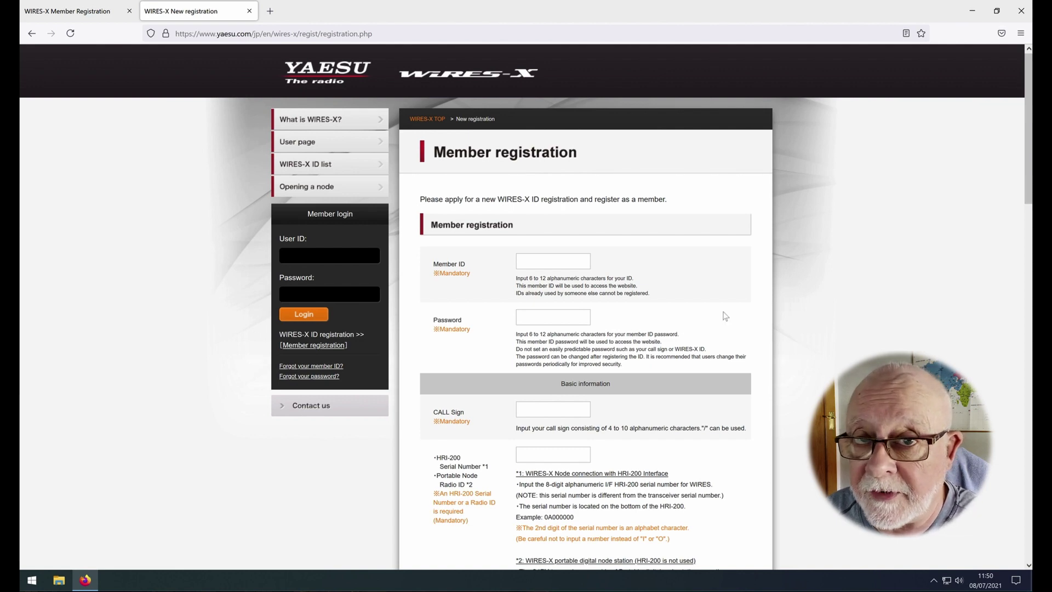
Step: Enter your member ID, password, call sign and HRI-200 serial number into the registration form
{"action": "left_click", "coordinate": [569, 261]}
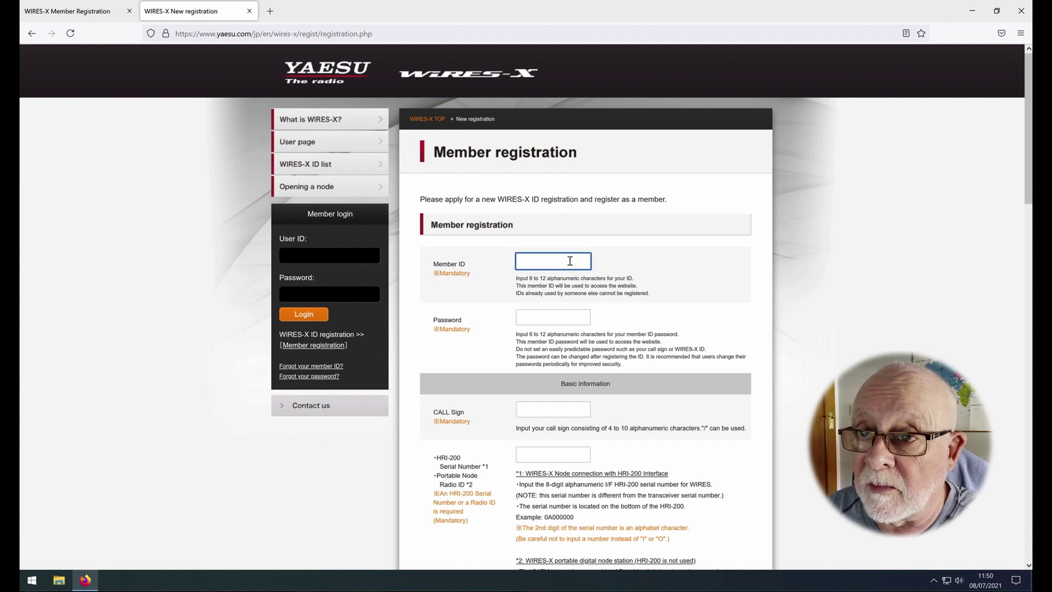
{"action": "type", "text": "G0"}
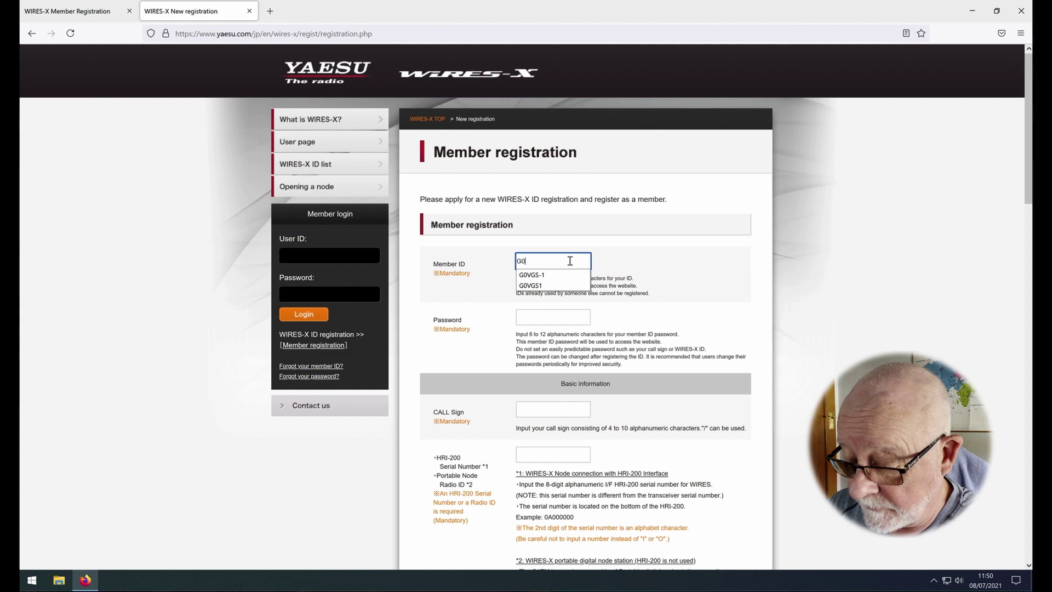
{"action": "type", "text": "VGS"}
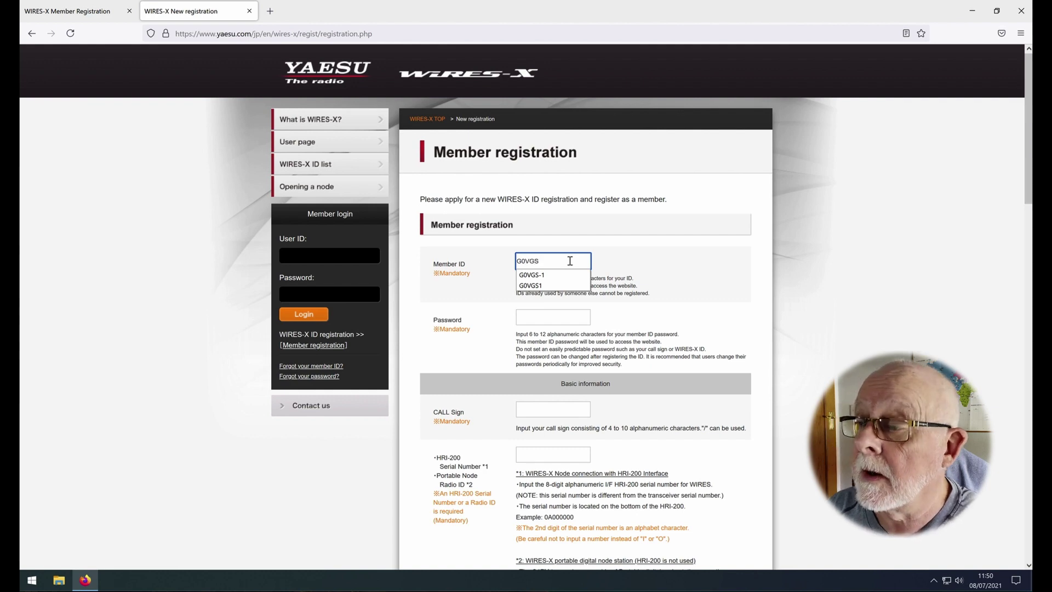
{"action": "type", "text": "1"}
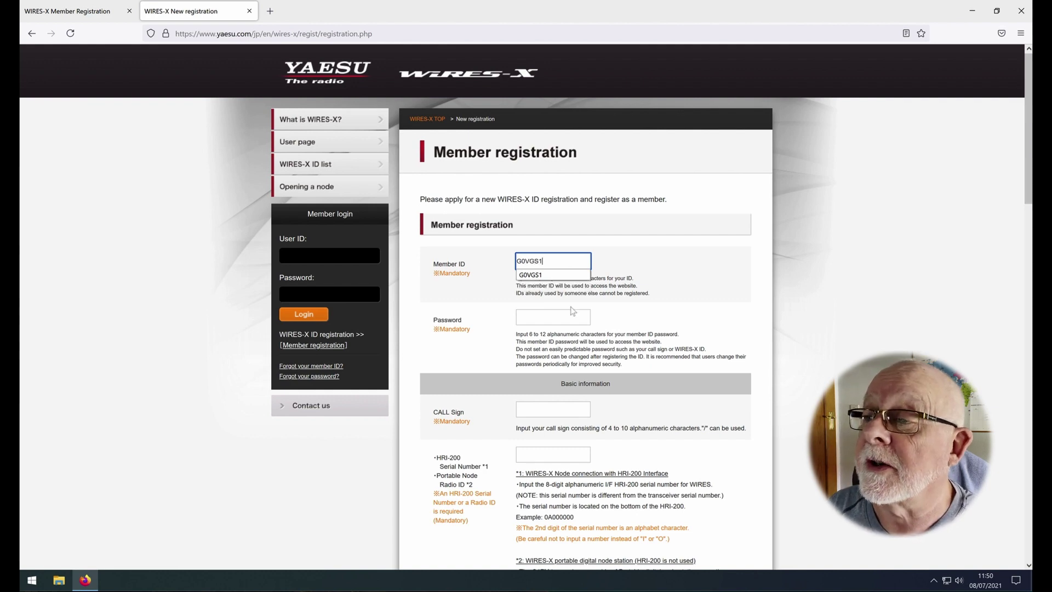
{"action": "left_click", "coordinate": [570, 315]}
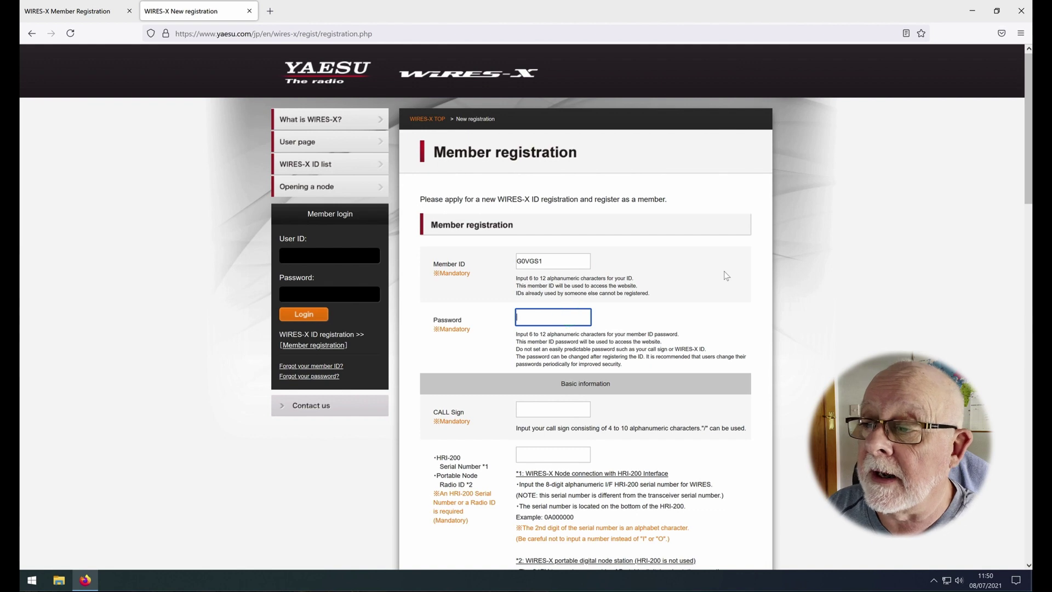
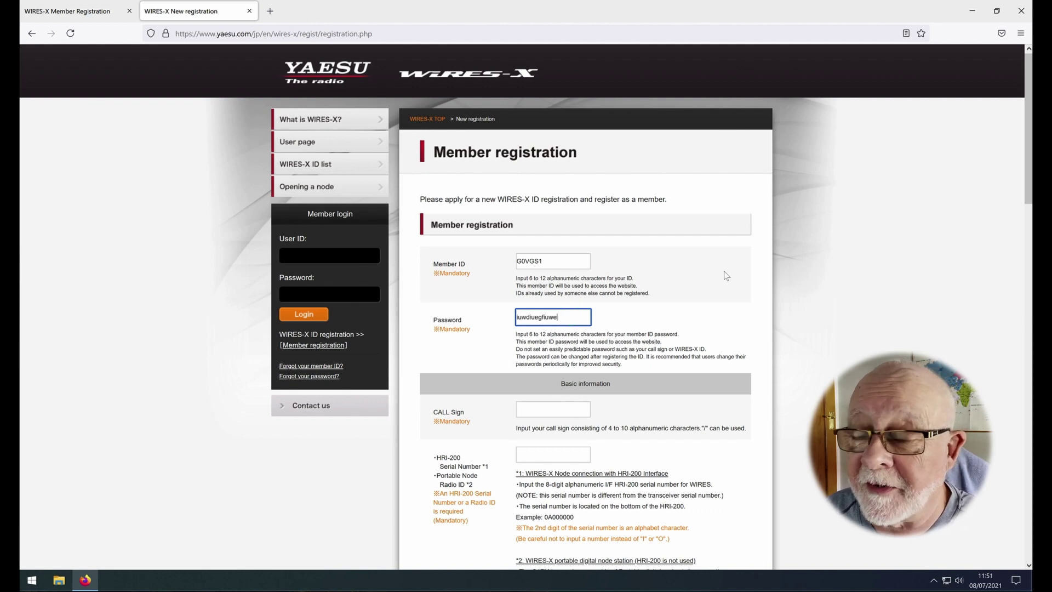
{"action": "scroll", "coordinate": [701, 309], "scroll_direction": "down", "scroll_amount": 3}
{"action": "left_click", "coordinate": [563, 320]}
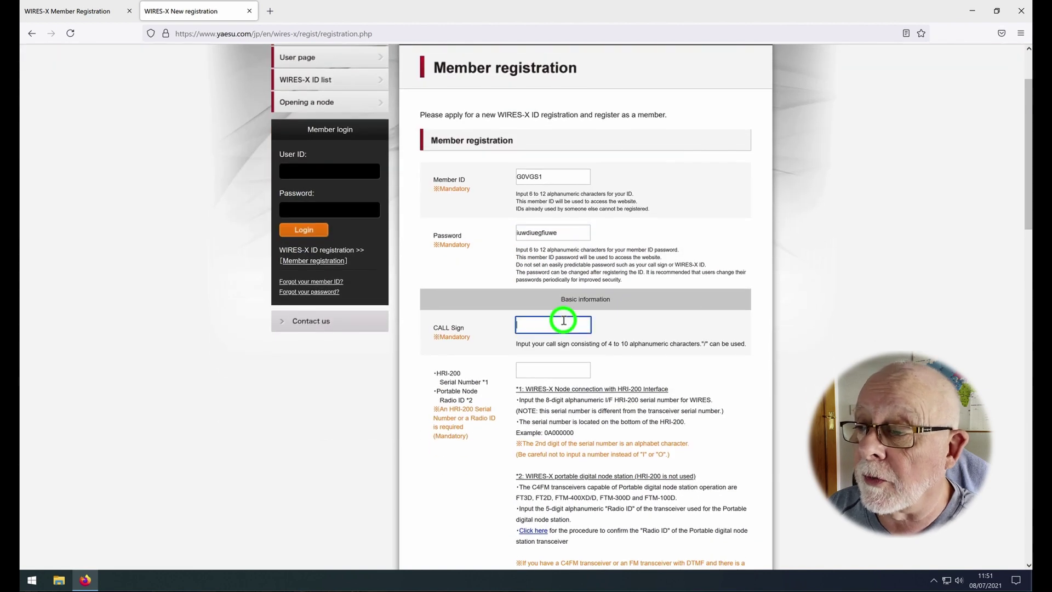
{"action": "type", "text": "G0VGS"}
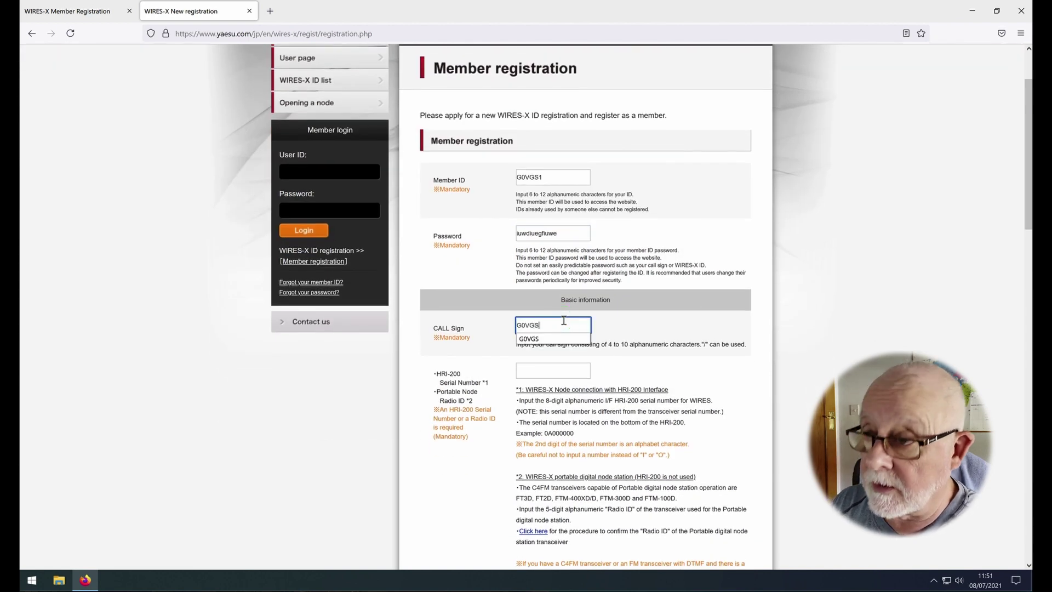
{"action": "left_click", "coordinate": [560, 373]}
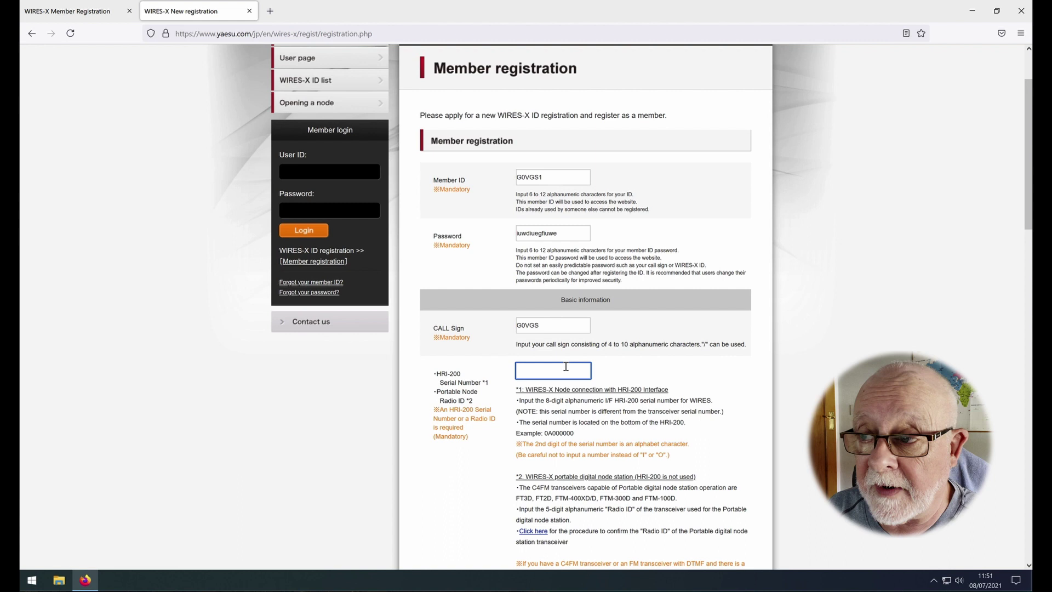
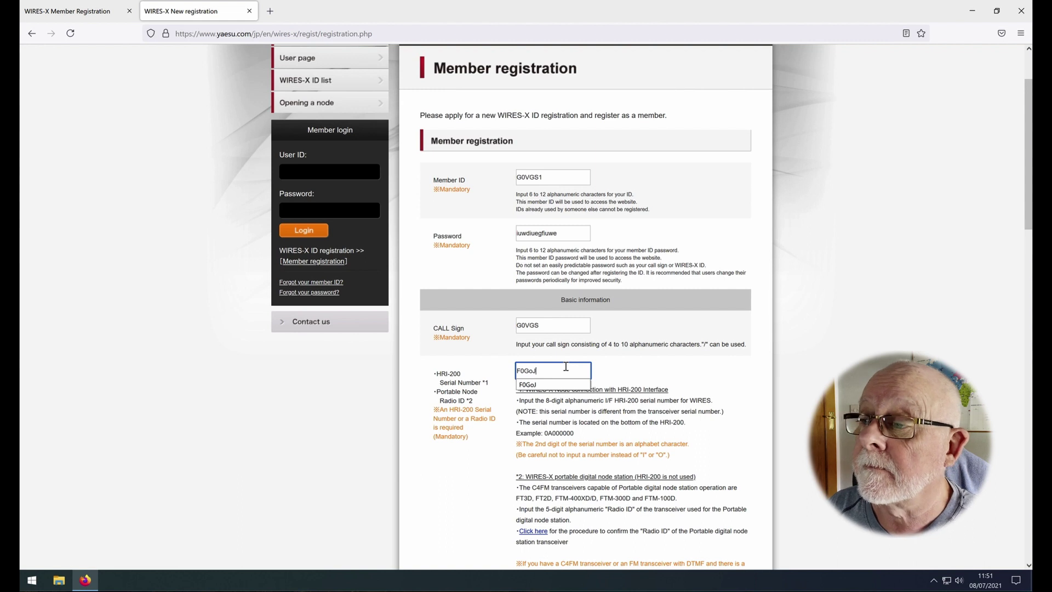
{"action": "left_click", "coordinate": [657, 373]}
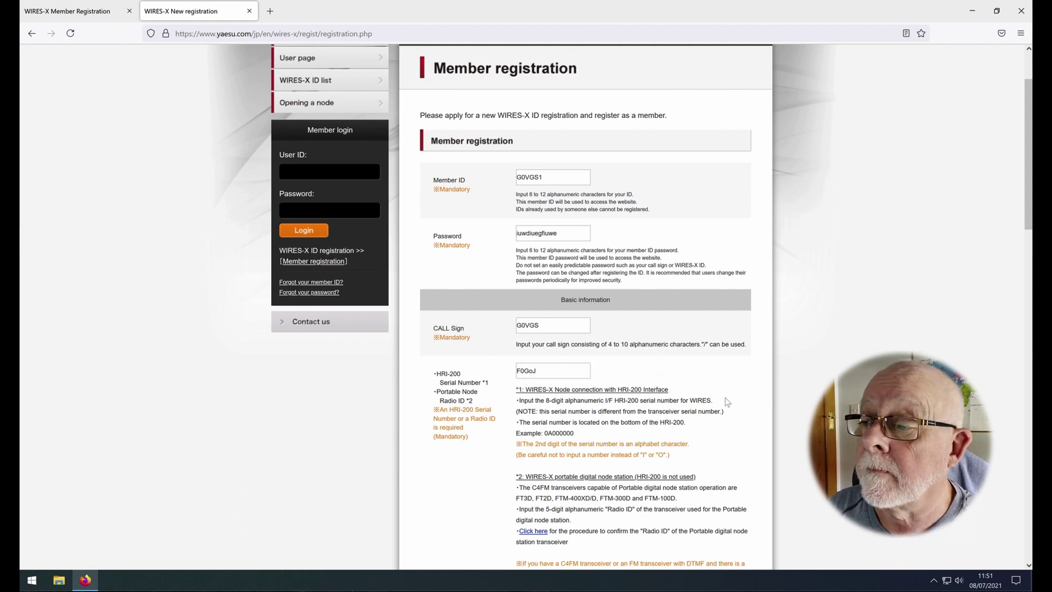
Step: Scroll down the registration form to the Confirmation button at the bottom
{"action": "scroll", "coordinate": [727, 402], "scroll_direction": "down", "scroll_amount": 3}
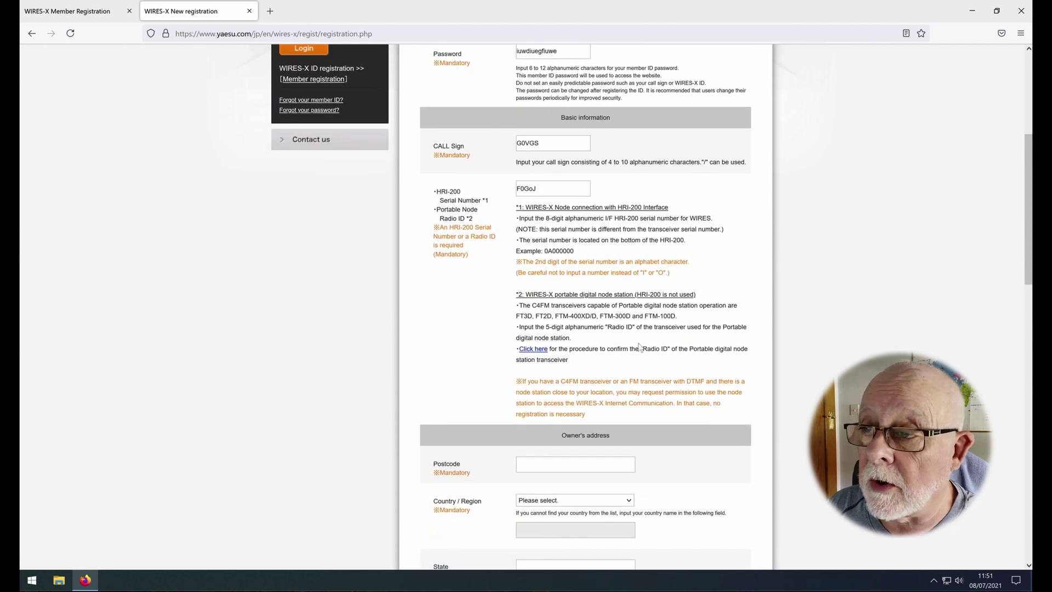
{"action": "scroll", "coordinate": [707, 303], "scroll_direction": "down", "scroll_amount": 3}
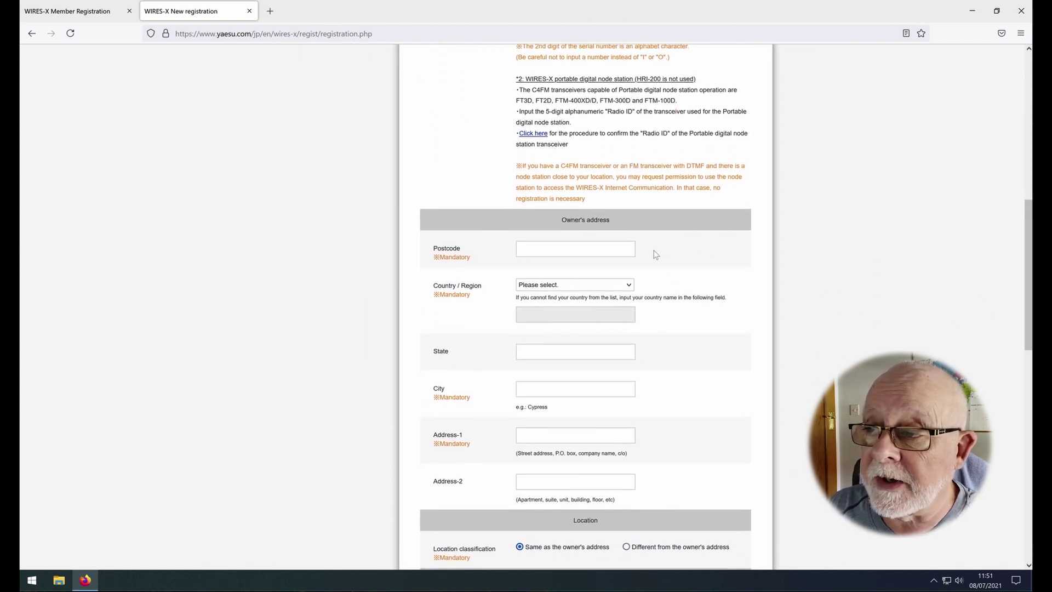
{"action": "scroll", "coordinate": [656, 254], "scroll_direction": "down", "scroll_amount": 1}
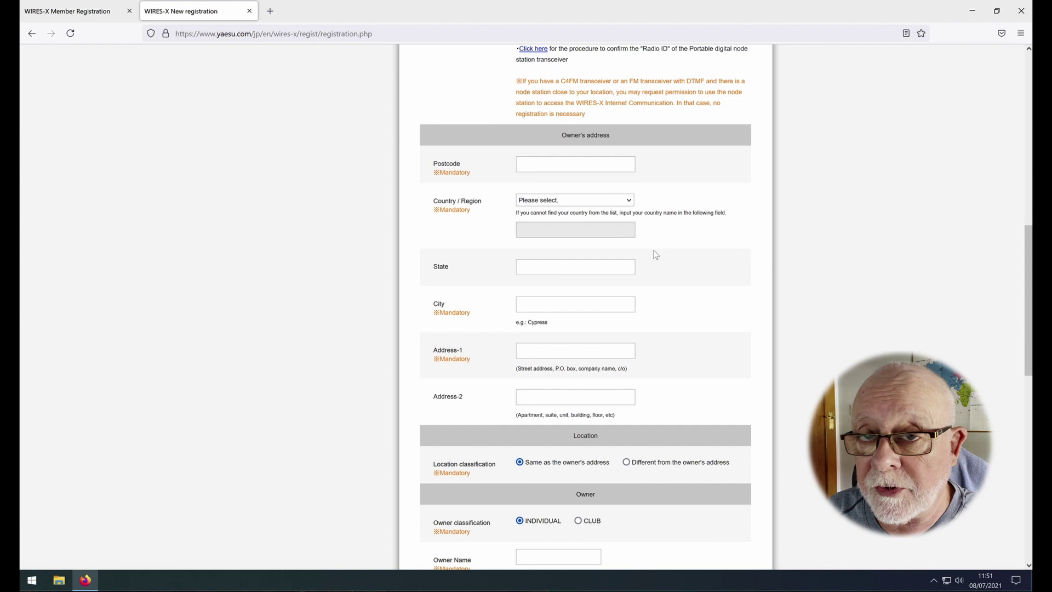
{"action": "scroll", "coordinate": [655, 254], "scroll_direction": "down", "scroll_amount": 6}
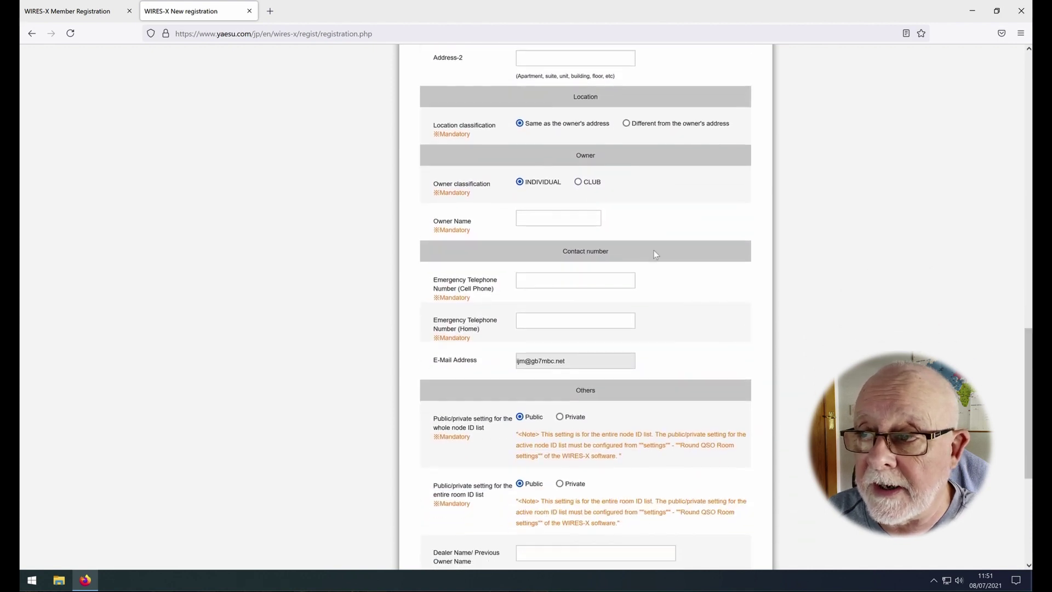
{"action": "scroll", "coordinate": [655, 254], "scroll_direction": "down", "scroll_amount": 3}
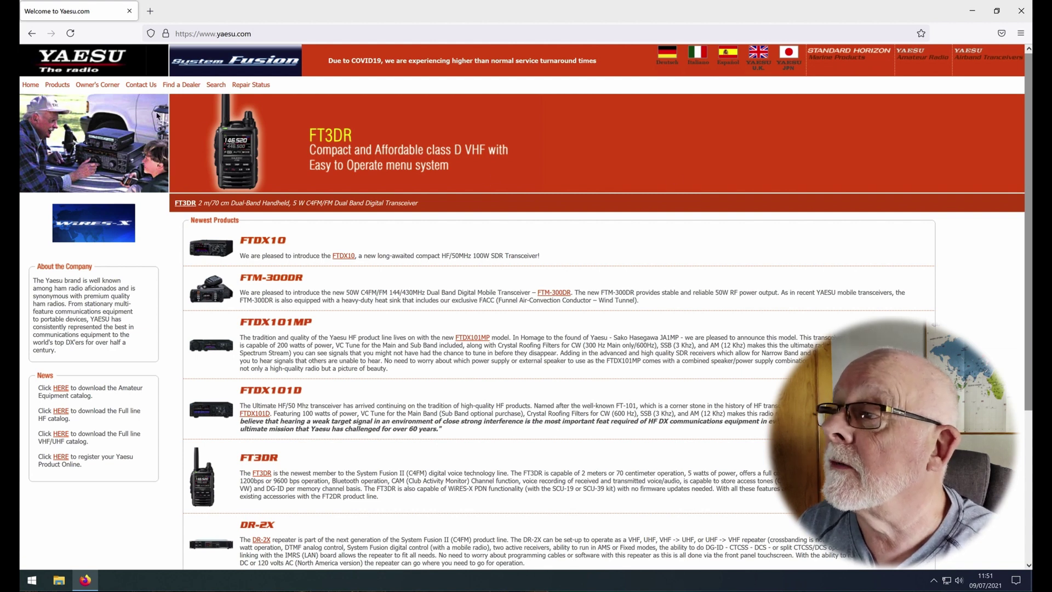
Step: Download the SCU-20 PC Connection Cable Driver from the FTM-400DR/XDR Files list under Products > Digital
{"action": "left_click", "coordinate": [63, 86]}
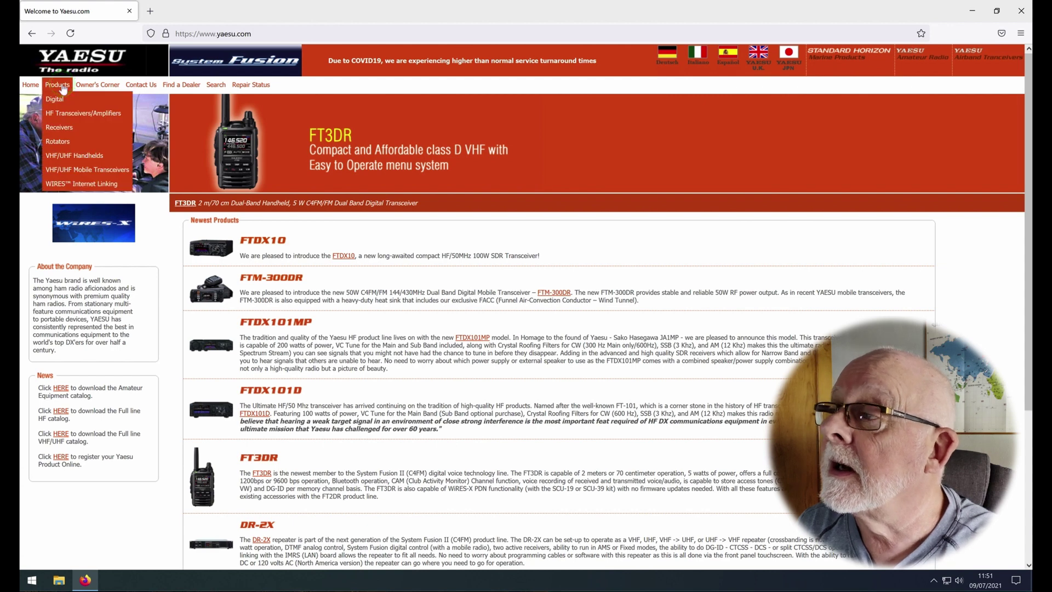
{"action": "left_click", "coordinate": [62, 99]}
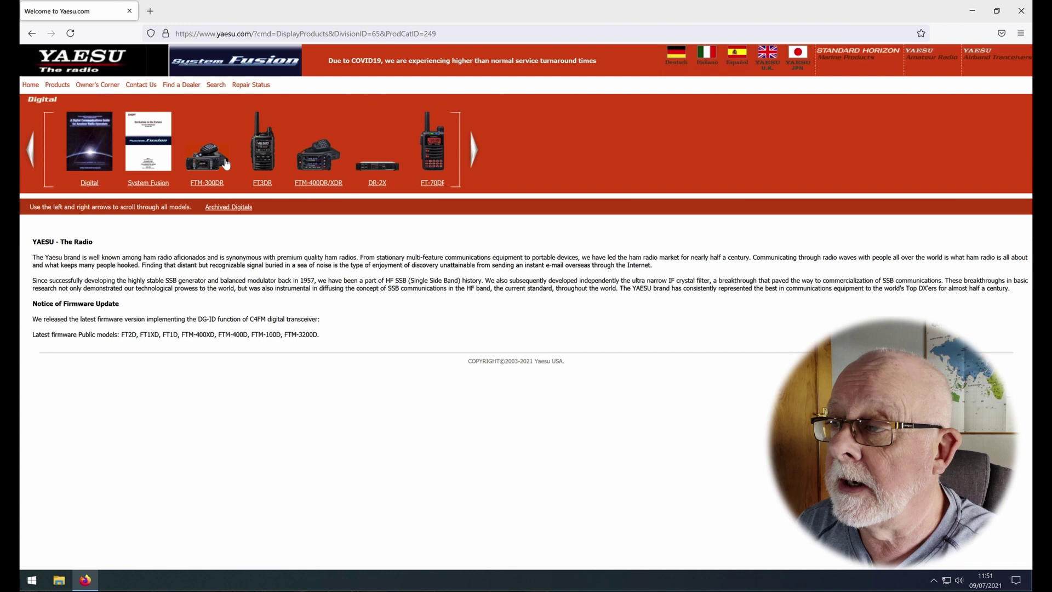
{"action": "left_click", "coordinate": [322, 185]}
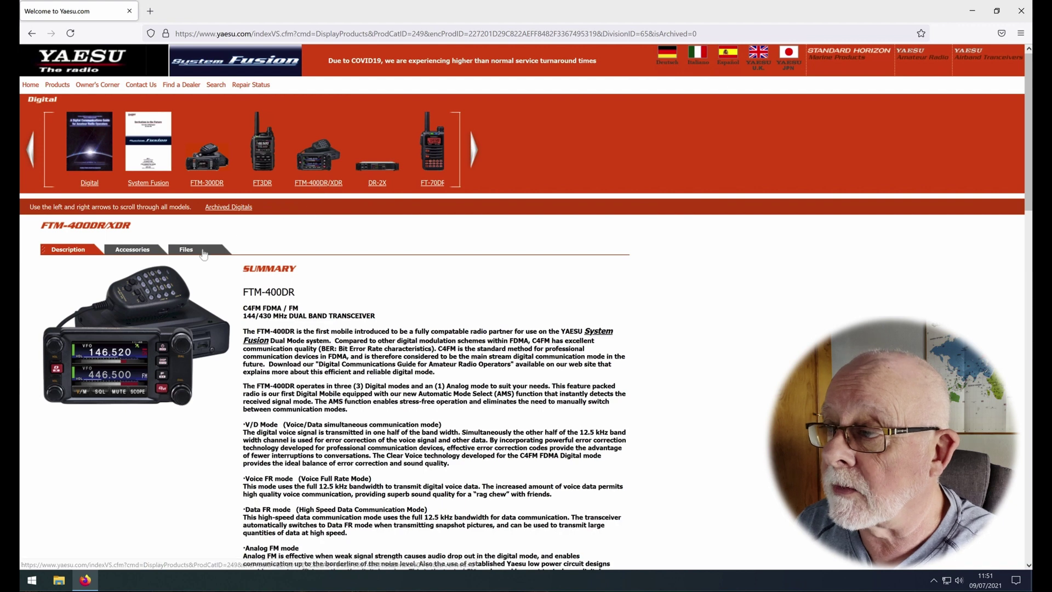
{"action": "left_click", "coordinate": [187, 251]}
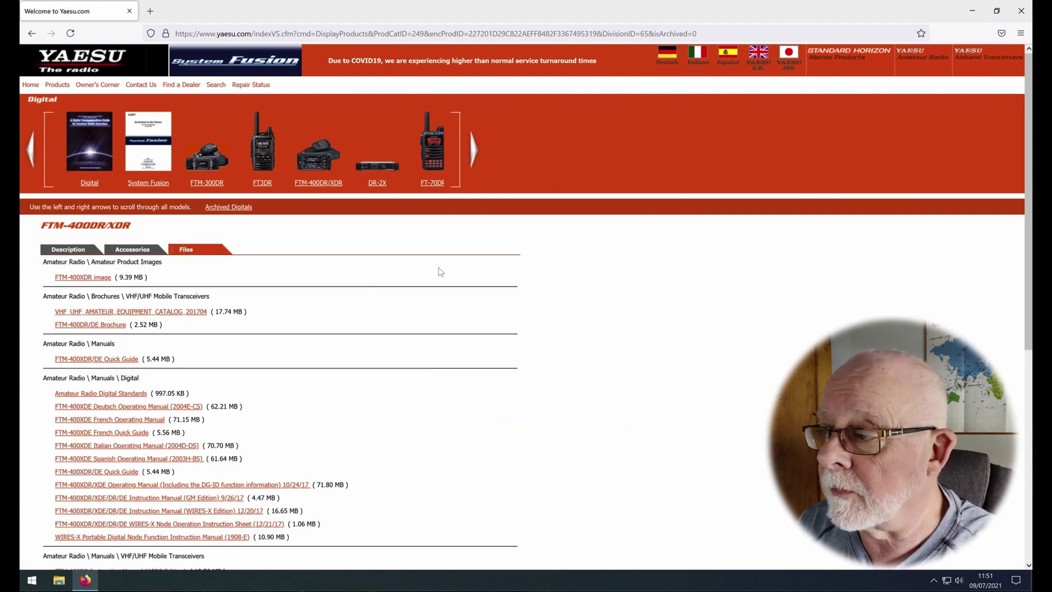
{"action": "scroll", "coordinate": [441, 272], "scroll_direction": "down", "scroll_amount": 6}
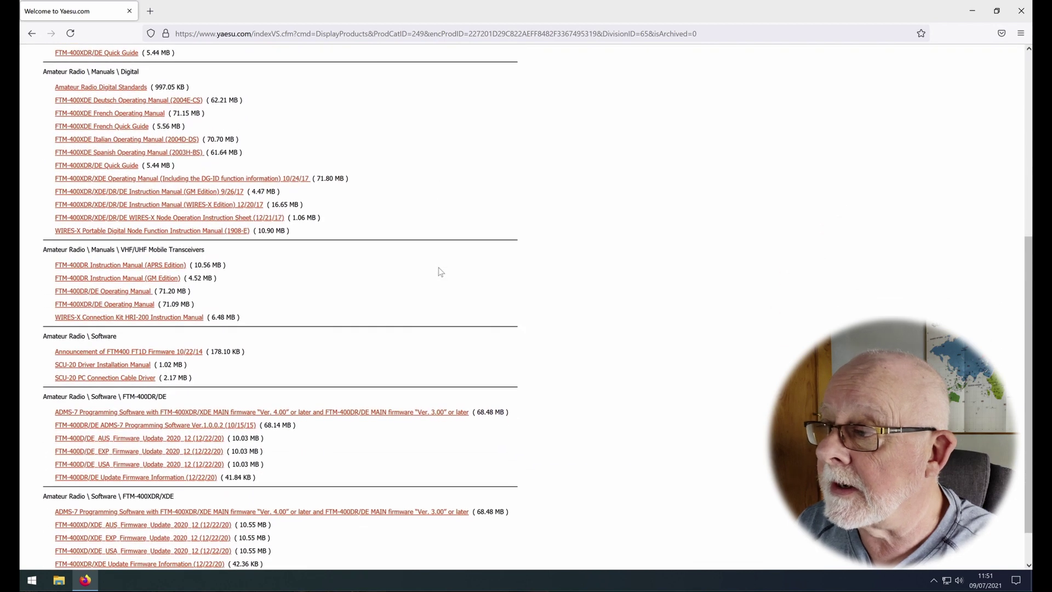
{"action": "scroll", "coordinate": [441, 272], "scroll_direction": "down", "scroll_amount": 1}
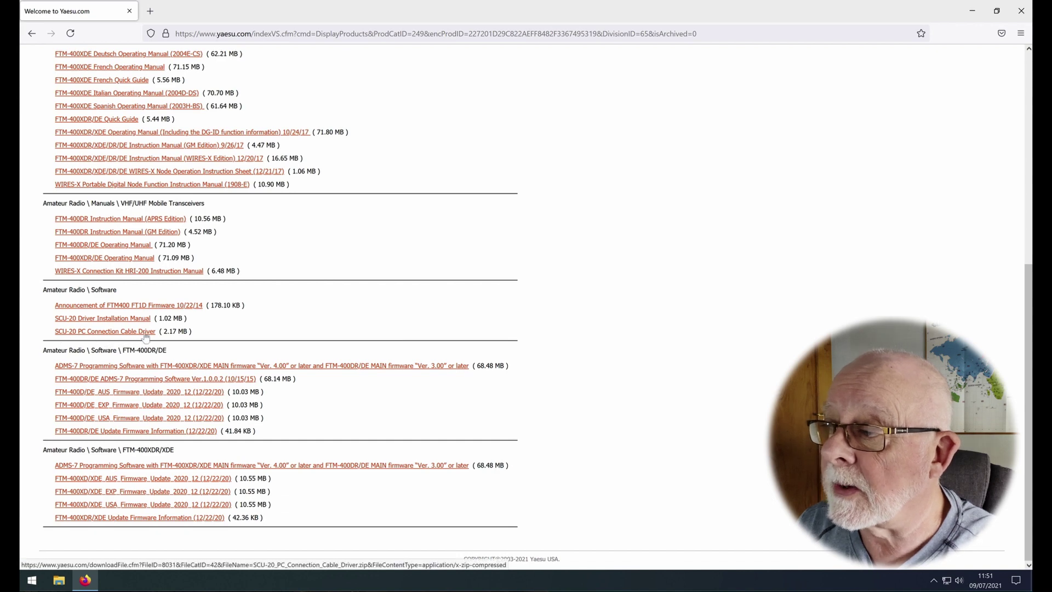
{"action": "left_click", "coordinate": [114, 333]}
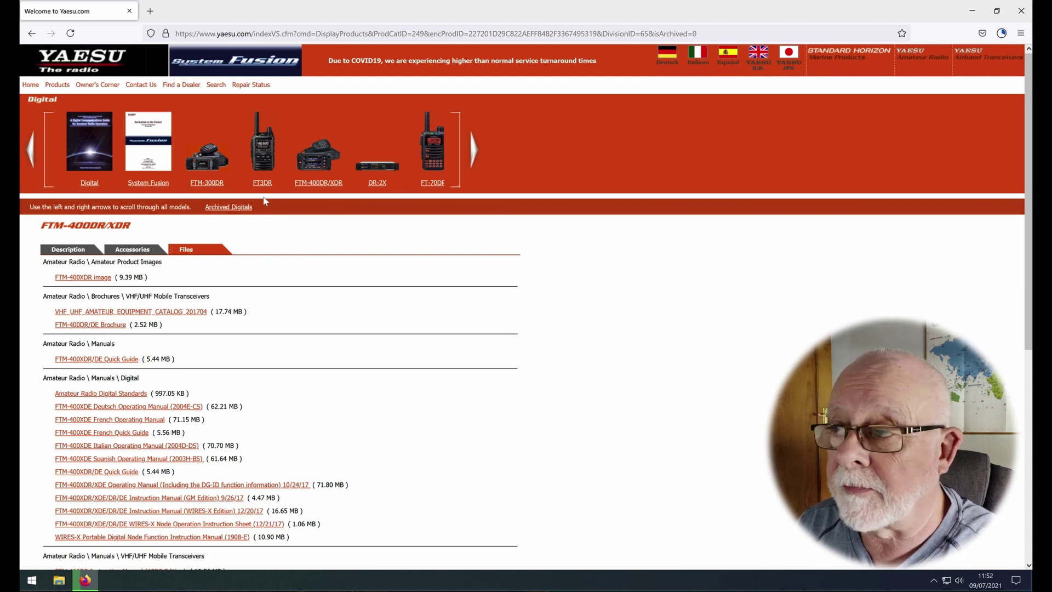
Step: Download the WIRES-X Portable Digital Node Function PC Software (ver. 1.530) from the HRI-200 Files tab
{"action": "left_click", "coordinate": [475, 150]}
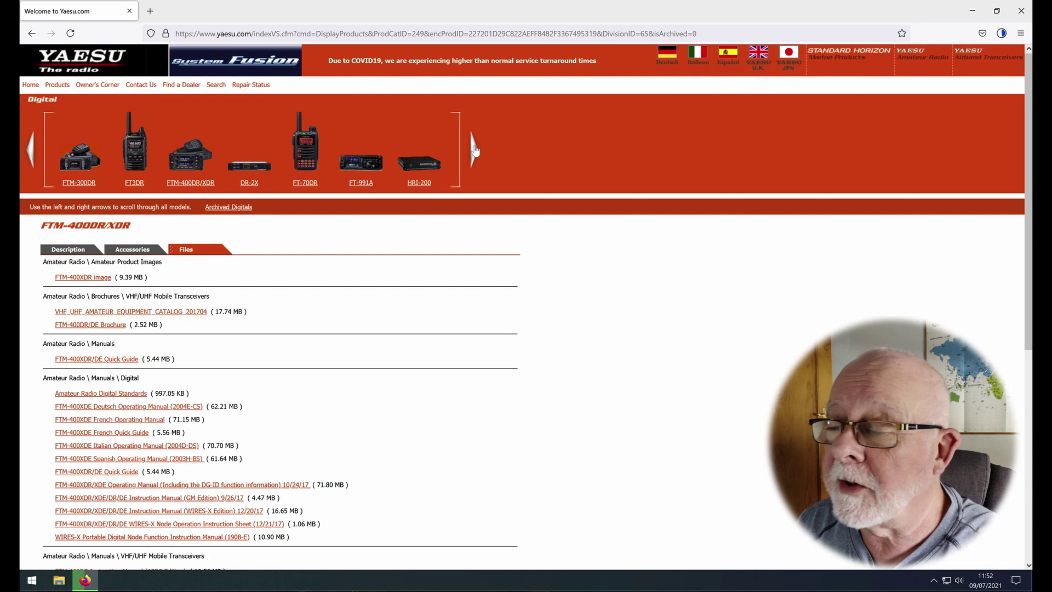
{"action": "left_click", "coordinate": [475, 150]}
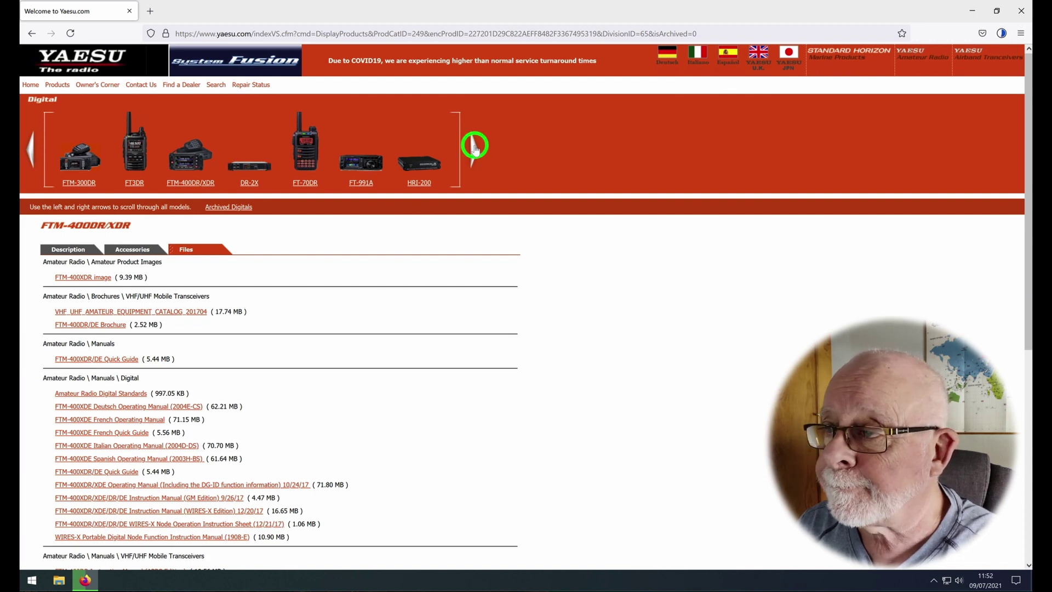
{"action": "left_click", "coordinate": [426, 185]}
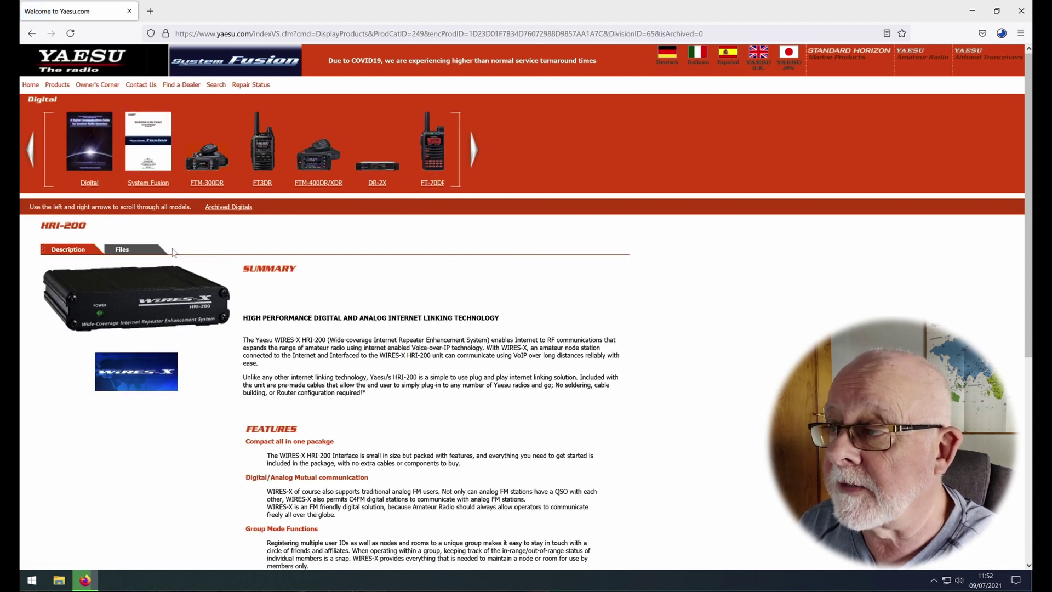
{"action": "left_click", "coordinate": [130, 247]}
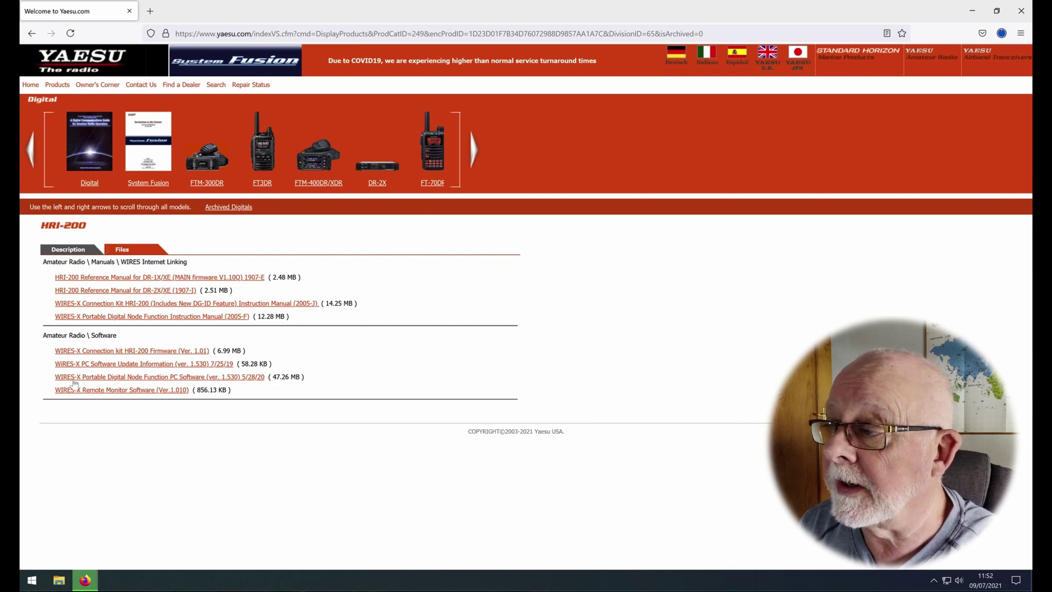
{"action": "left_click", "coordinate": [117, 382]}
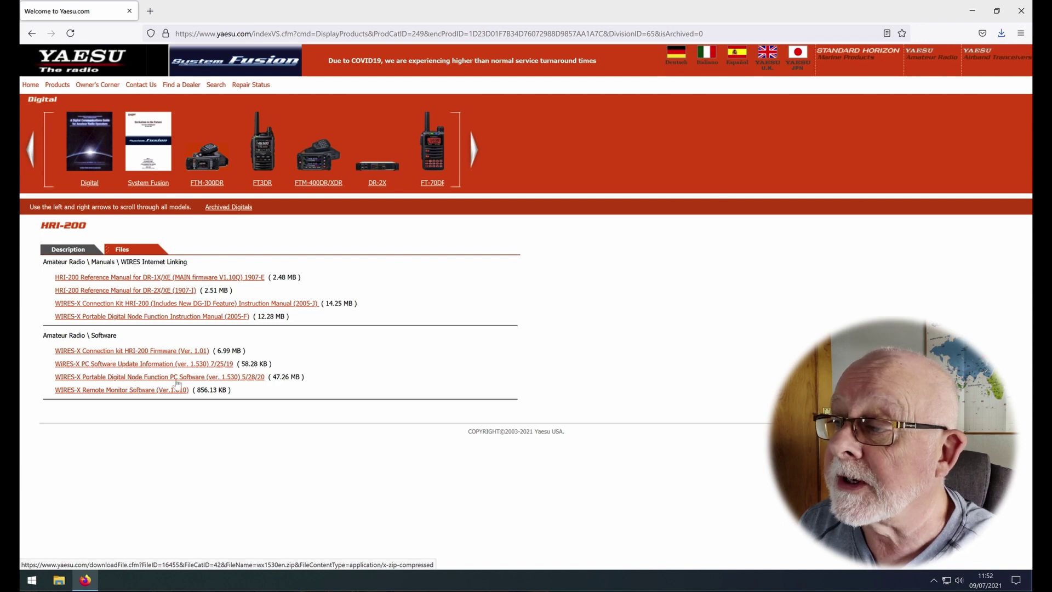
{"action": "left_click", "coordinate": [231, 380]}
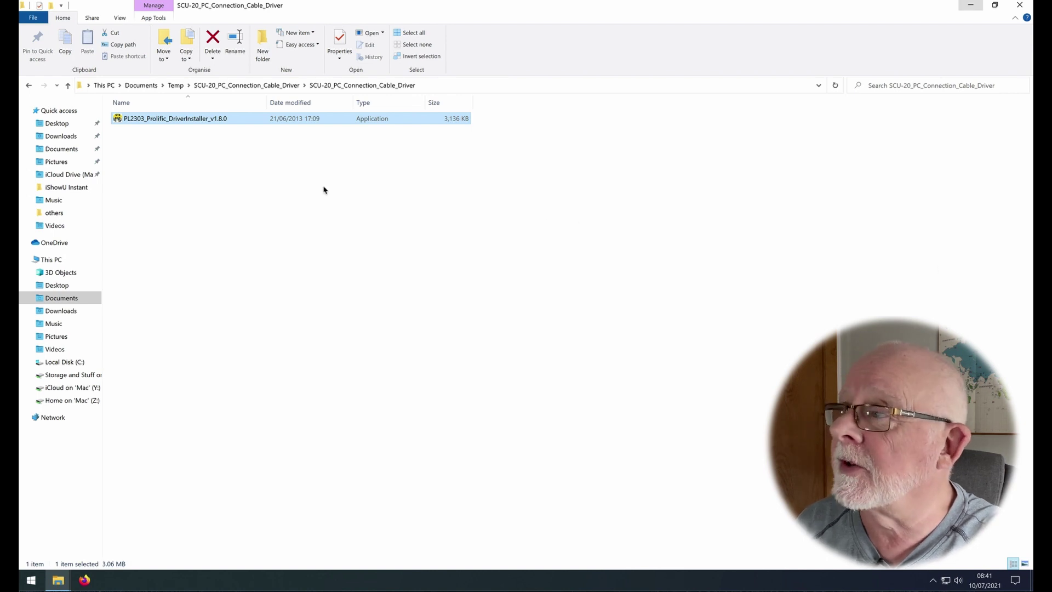
Step: Run PL2303_Prolific_DriverInstaller_v1.8.0 with admin permission and complete the driver installation wizard
{"action": "double_click", "coordinate": [217, 120]}
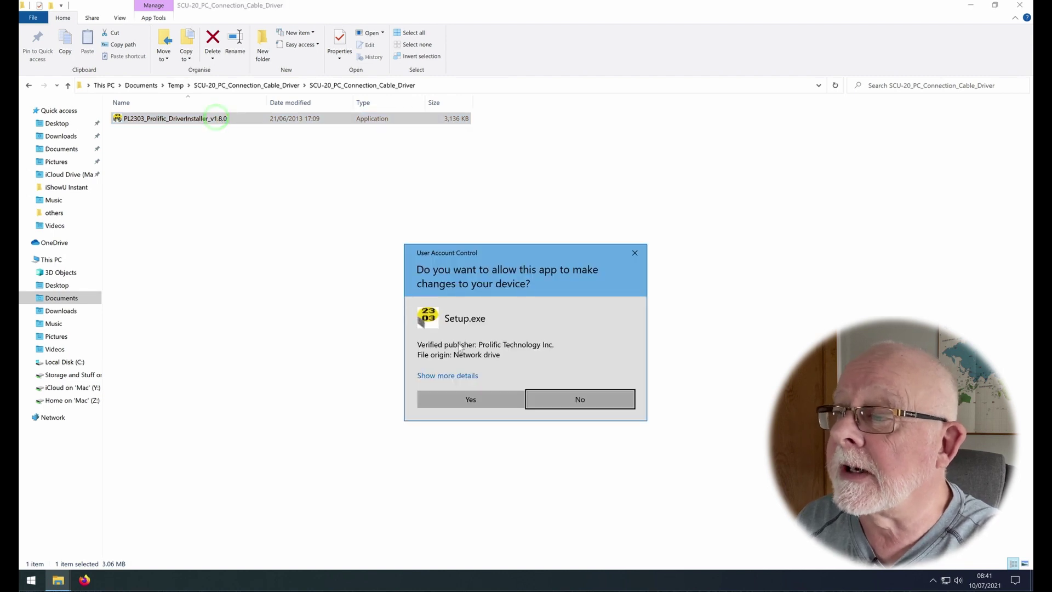
{"action": "left_click", "coordinate": [475, 395]}
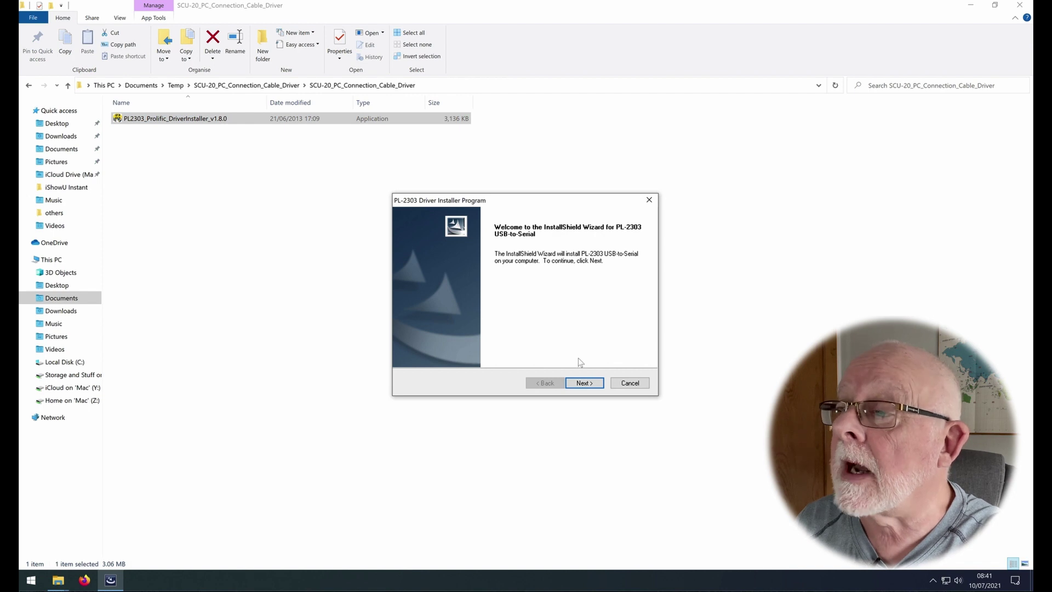
{"action": "left_click", "coordinate": [589, 384]}
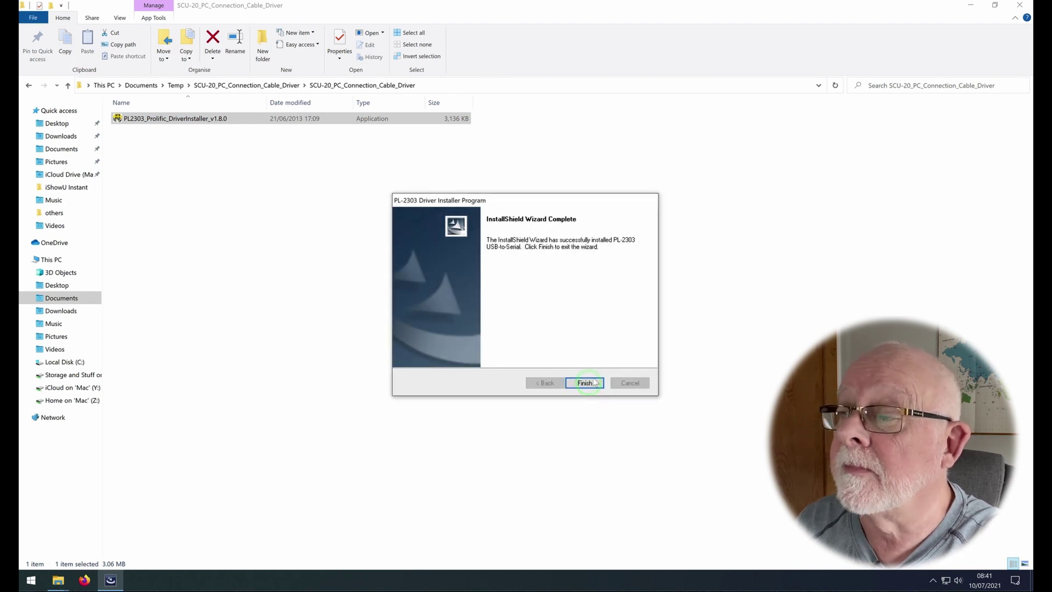
{"action": "left_click", "coordinate": [591, 384]}
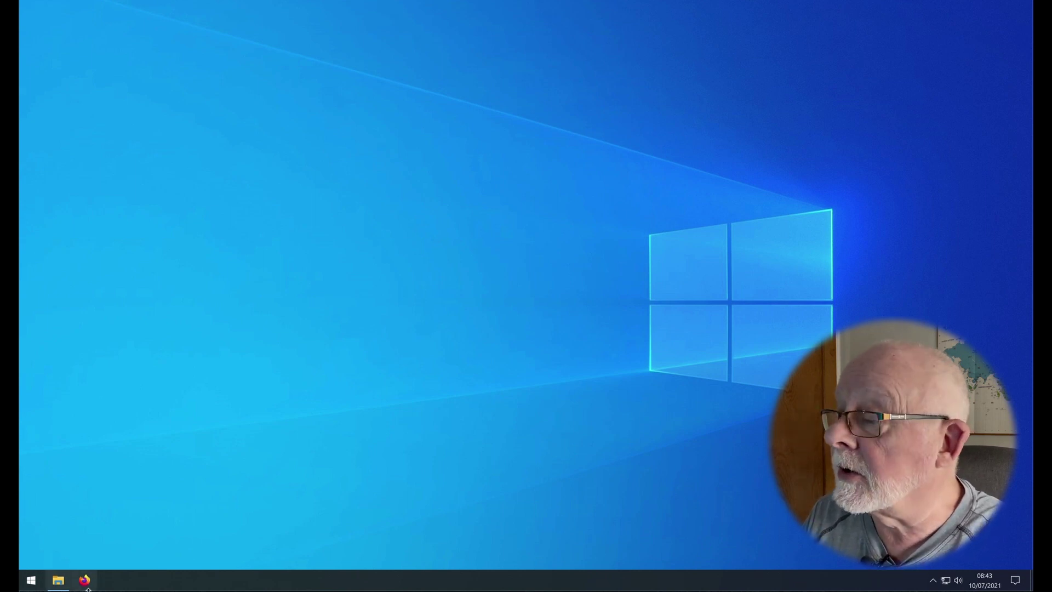
Step: Open the Devices page in Windows Settings from the Start menu
{"action": "left_click", "coordinate": [35, 584]}
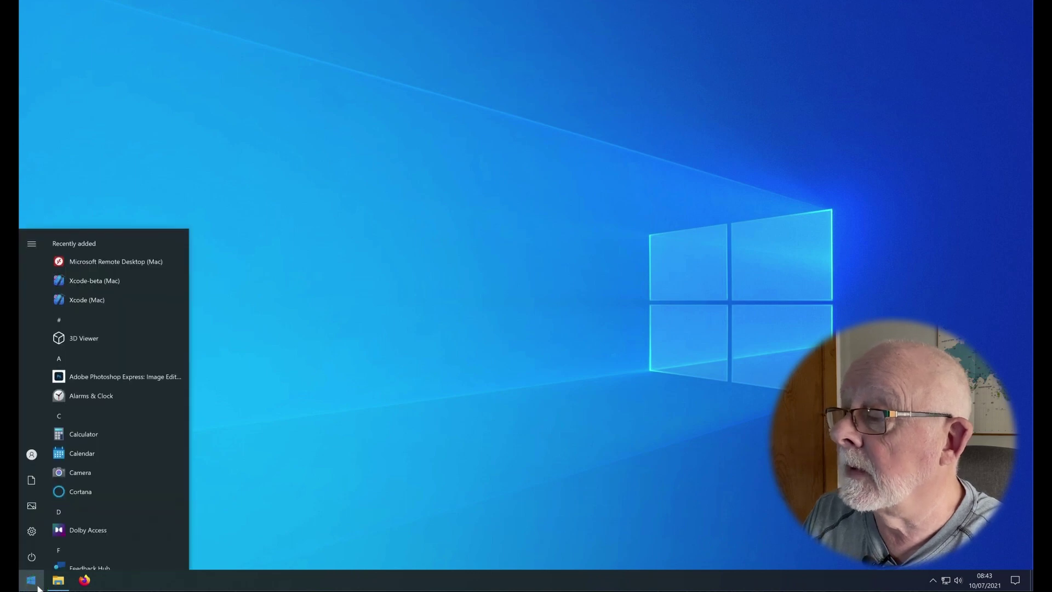
{"action": "left_click", "coordinate": [32, 531]}
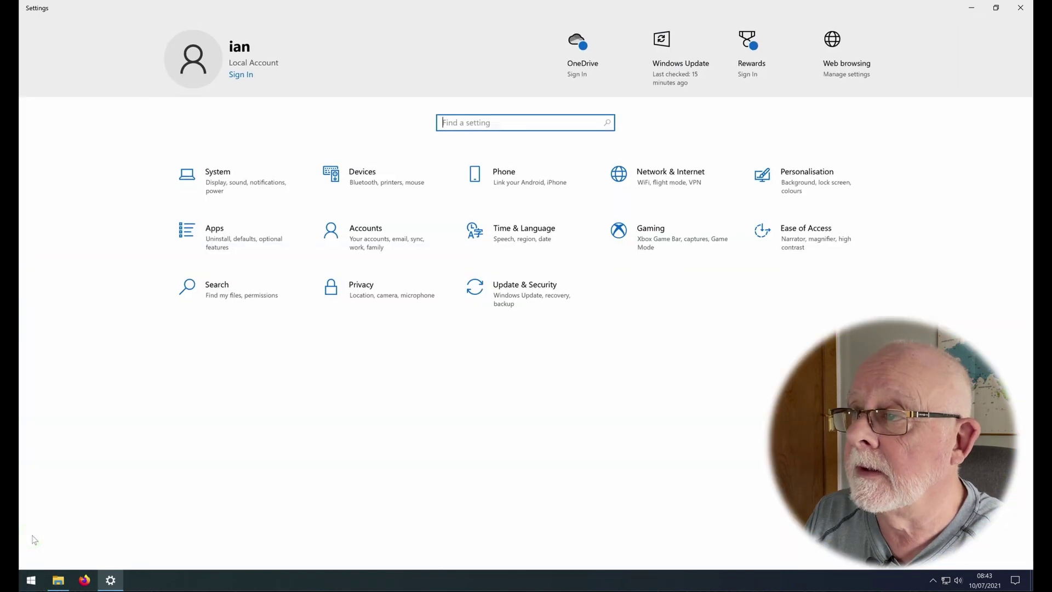
{"action": "left_click", "coordinate": [366, 180]}
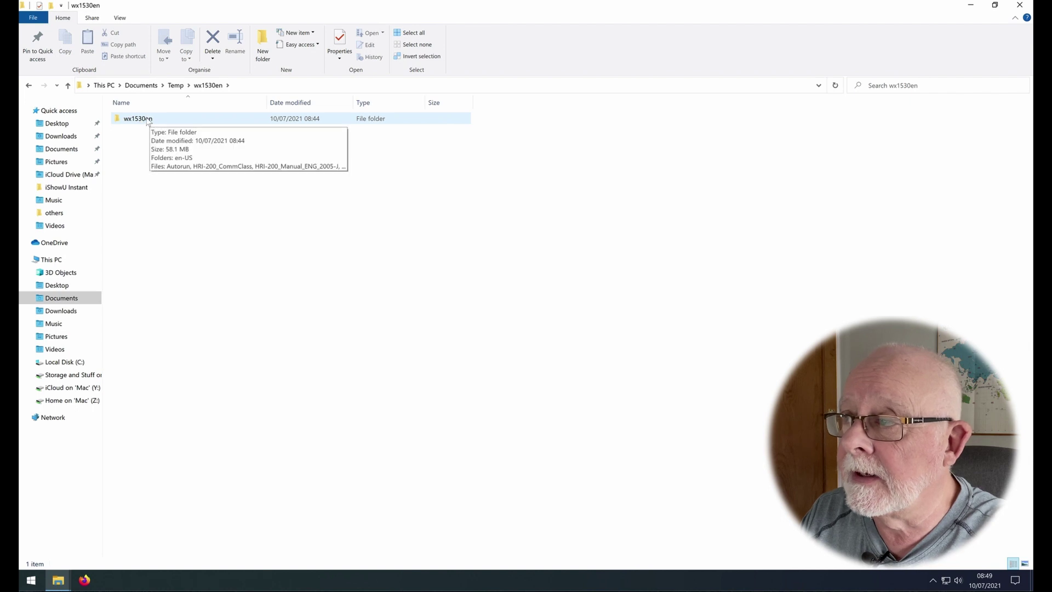
Step: Run the Install program inside the wx1530en folder and allow it to make changes
{"action": "double_click", "coordinate": [138, 118]}
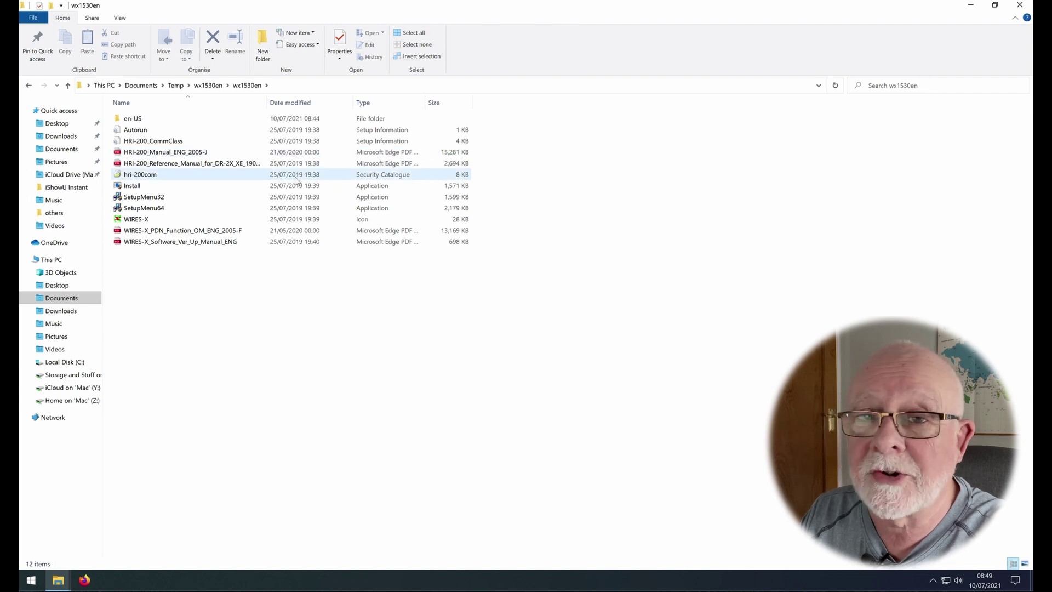
{"action": "left_click", "coordinate": [149, 187]}
{"action": "double_click", "coordinate": [149, 188]}
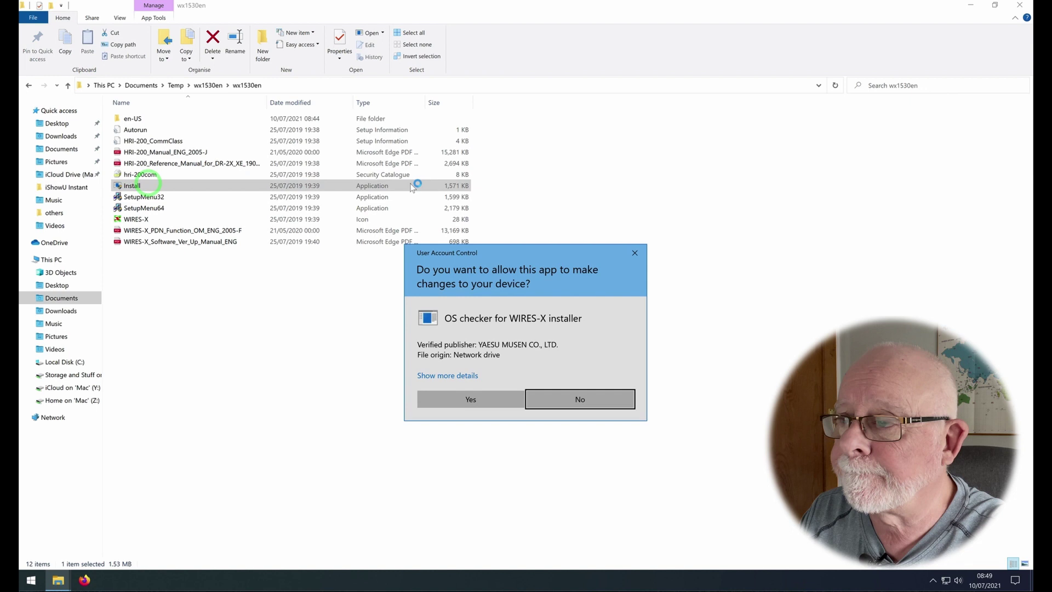
{"action": "left_click", "coordinate": [458, 394]}
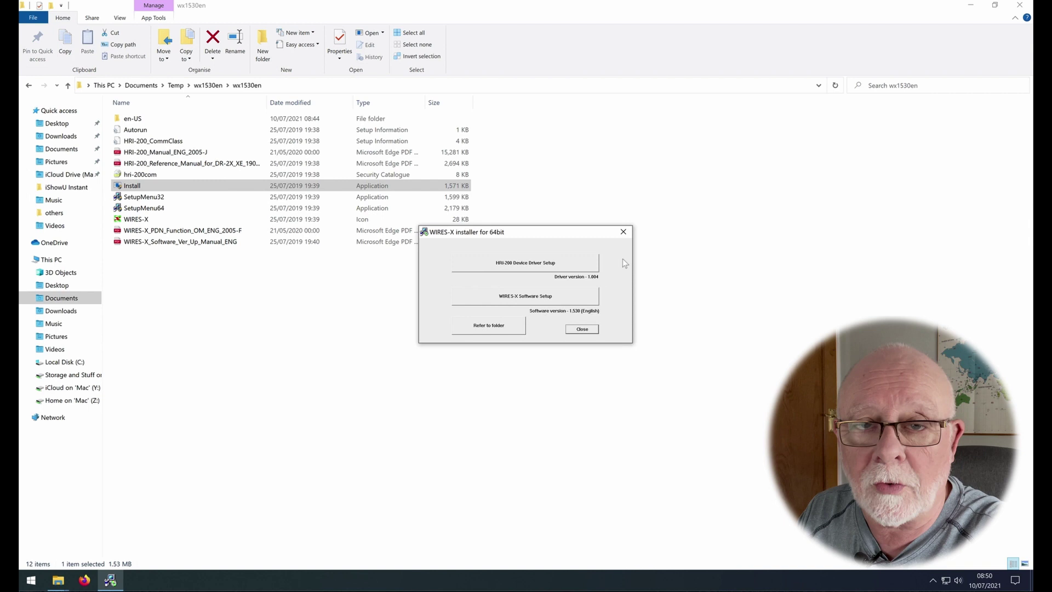
Step: Accept the licence and install WIRES-X to C:\Program Files (x86)\YAESUMUSEN\WIRES-X, then finish setup
{"action": "left_click", "coordinate": [539, 301]}
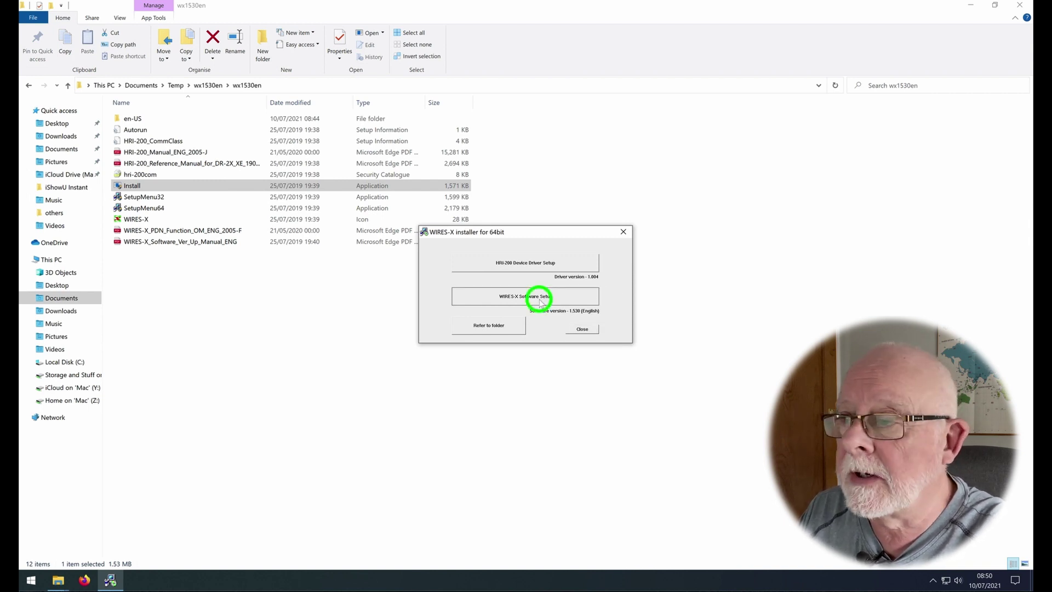
{"action": "left_click", "coordinate": [581, 373]}
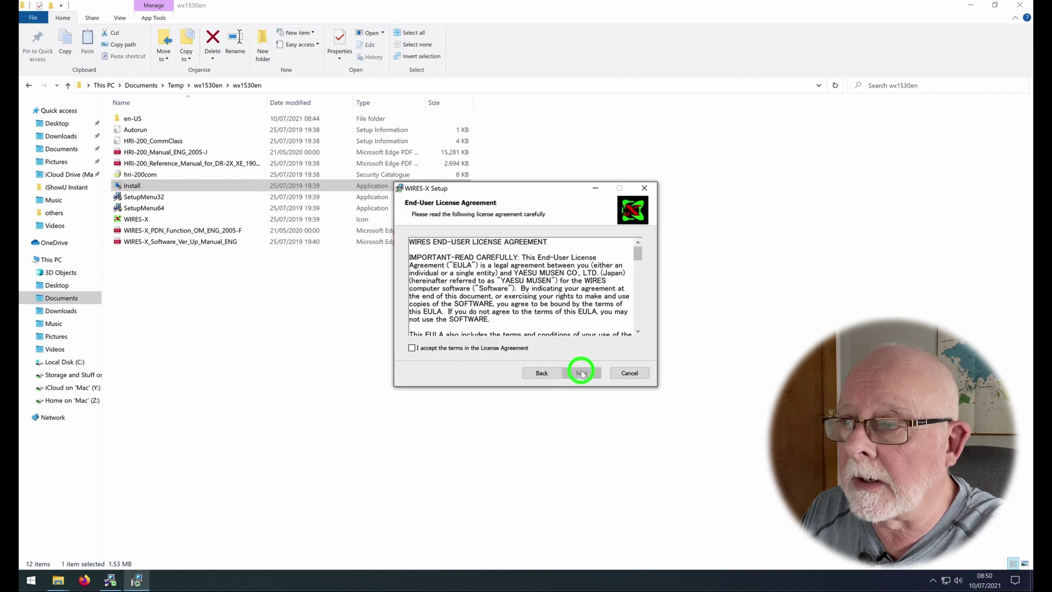
{"action": "left_click", "coordinate": [520, 349]}
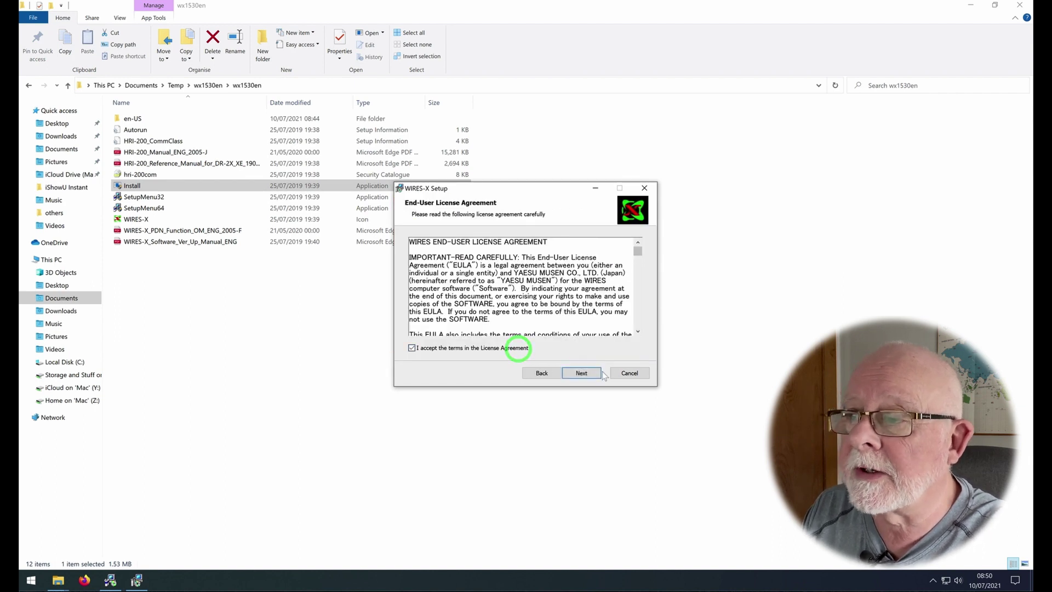
{"action": "left_click", "coordinate": [581, 373]}
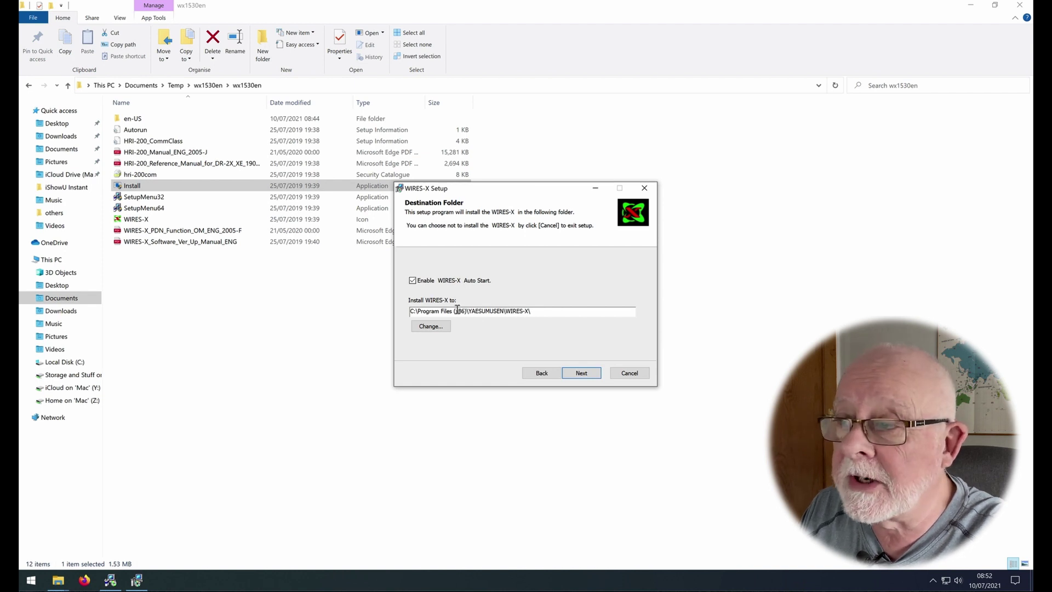
{"action": "left_click", "coordinate": [577, 374]}
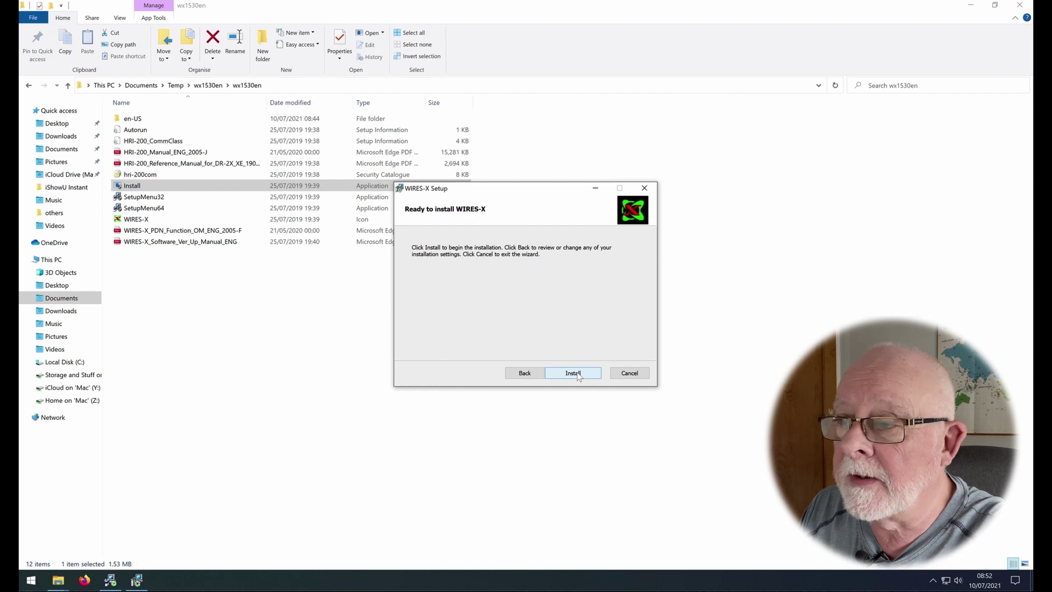
{"action": "left_click", "coordinate": [577, 375]}
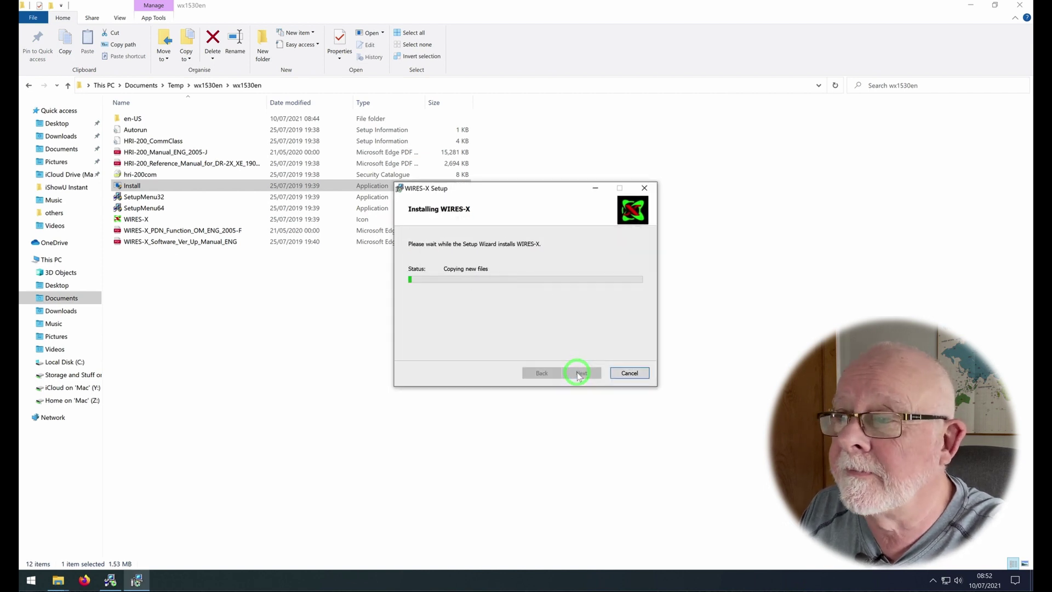
{"action": "left_click", "coordinate": [579, 374]}
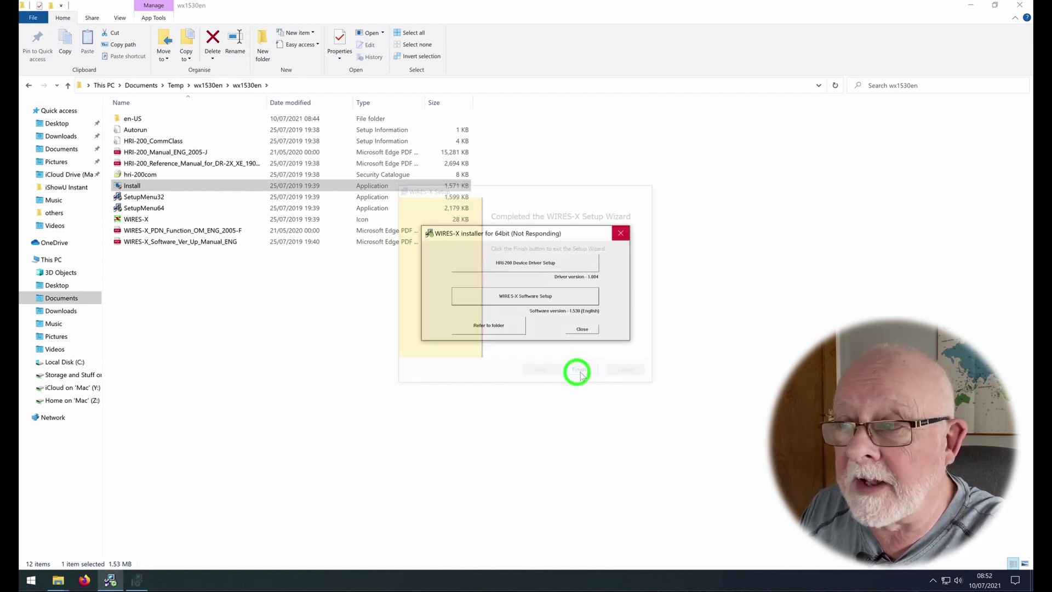